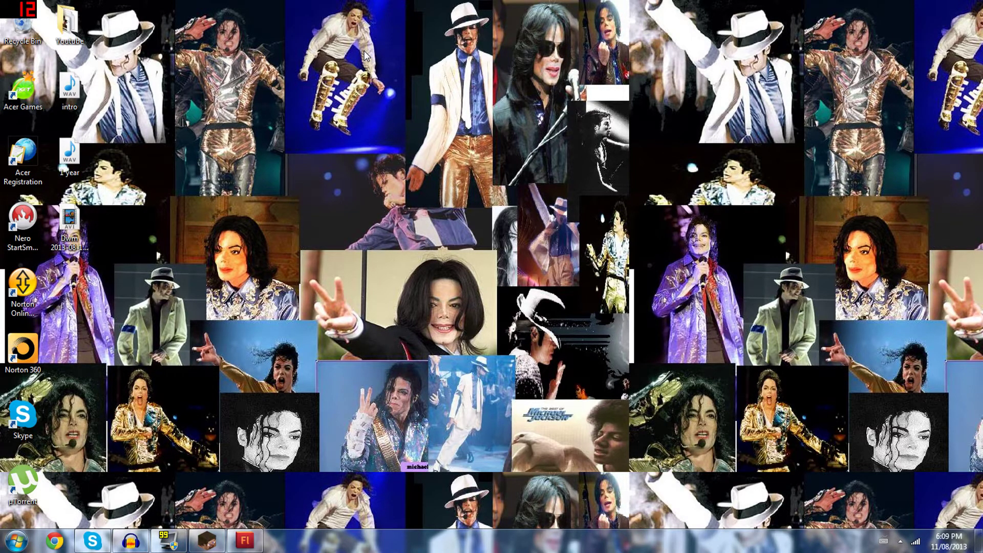
# Turn the skin model to face front, save it as a PNG on the Desktop, and close the viewer.
pyautogui.click(217, 548)
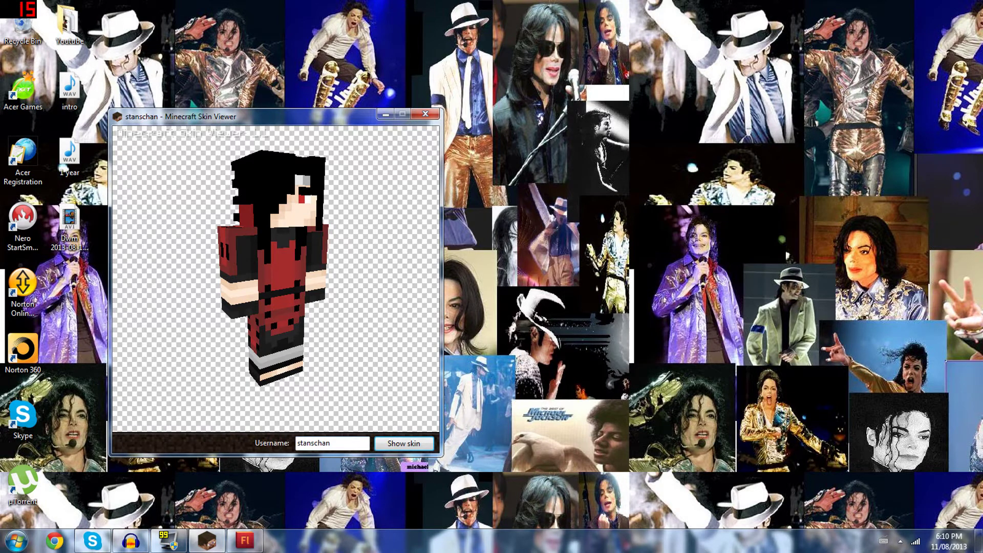
pyautogui.moveTo(149, 221); pyautogui.dragTo(174, 244)
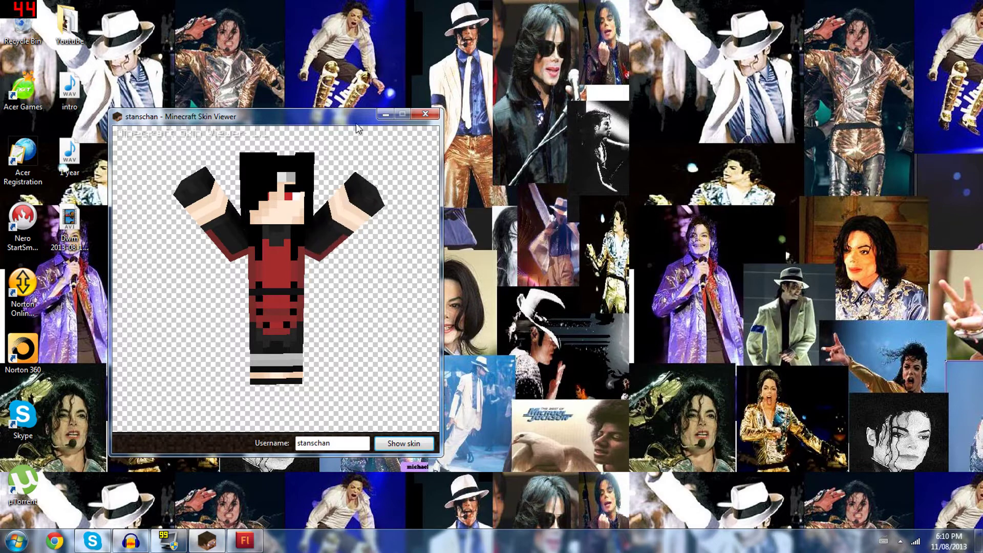
pyautogui.rightClick(155, 296)
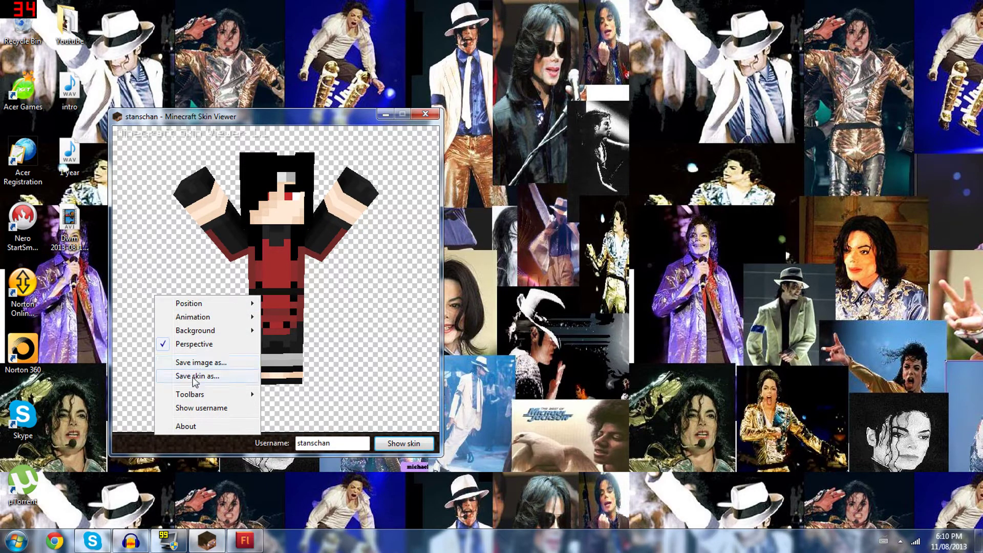
pyautogui.click(267, 375)
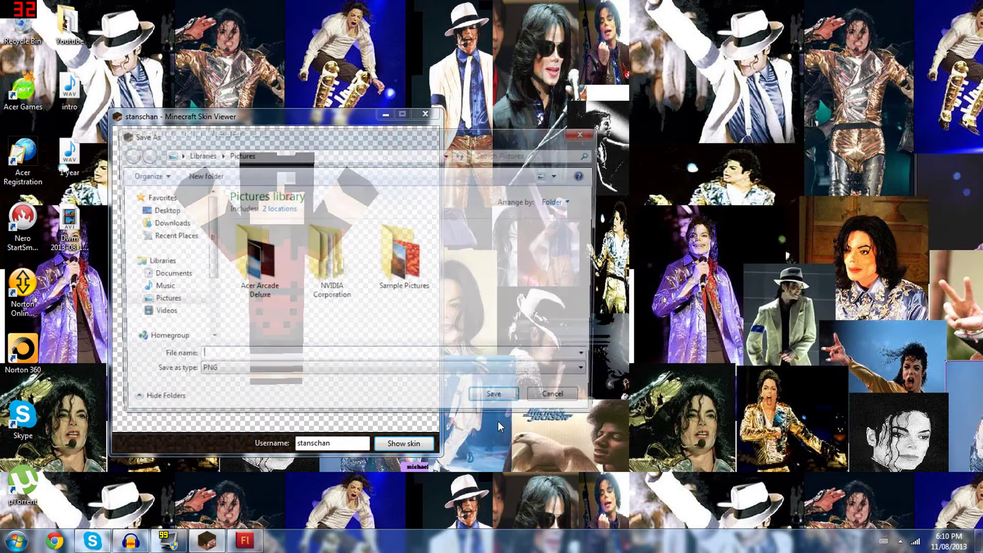
pyautogui.click(148, 210)
pyautogui.click(359, 357)
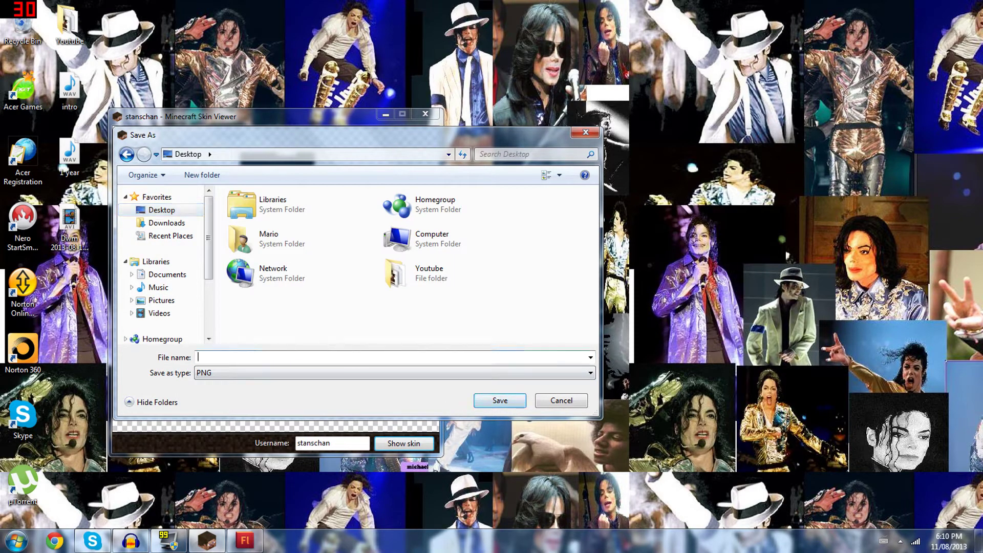
pyautogui.write('akatsuki')
pyautogui.press('Return')
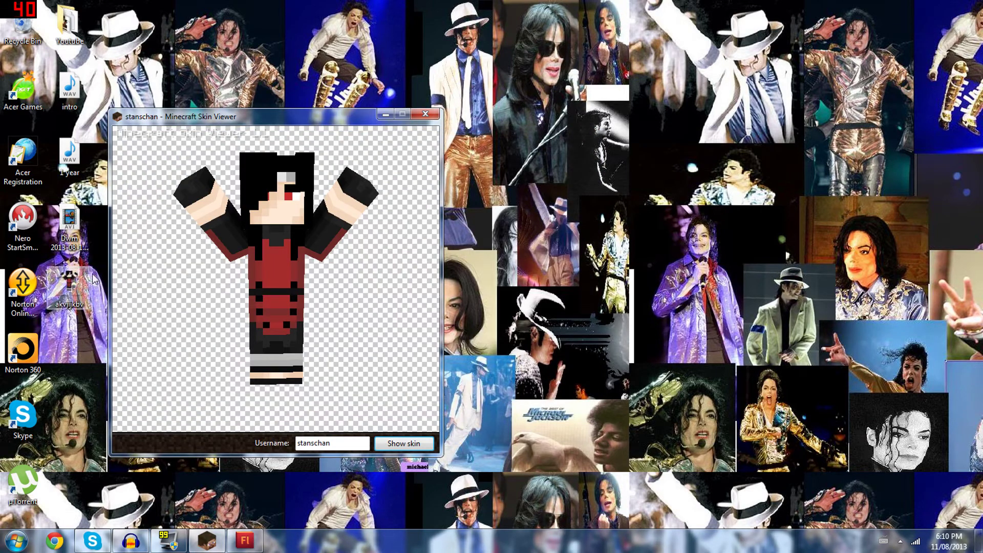
pyautogui.click(424, 115)
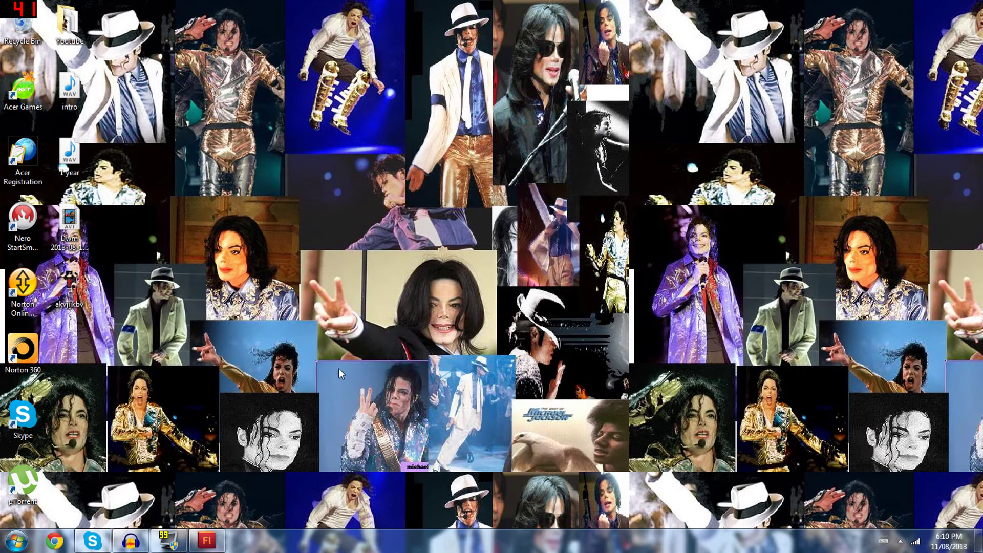
# Create a 1920×1080 Title Safe Area HDTV 1080 document and fit the stage in the window.
pyautogui.click(207, 540)
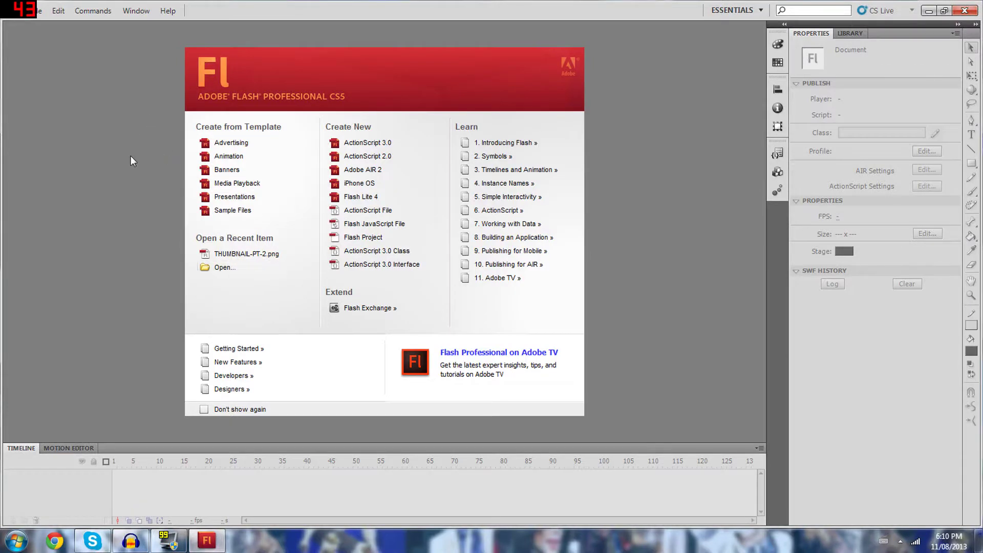
pyautogui.click(26, 11)
pyautogui.click(43, 24)
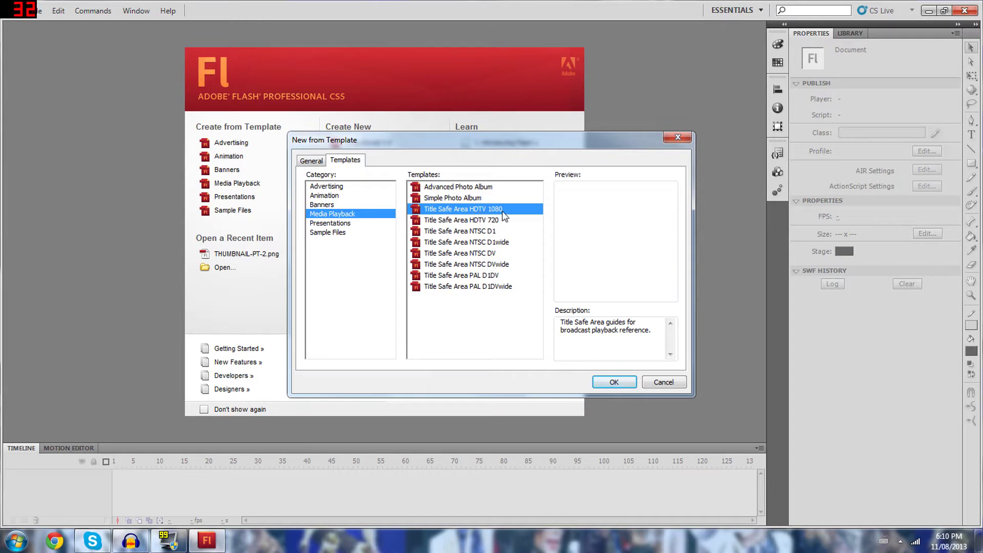
pyautogui.doubleClick(492, 210)
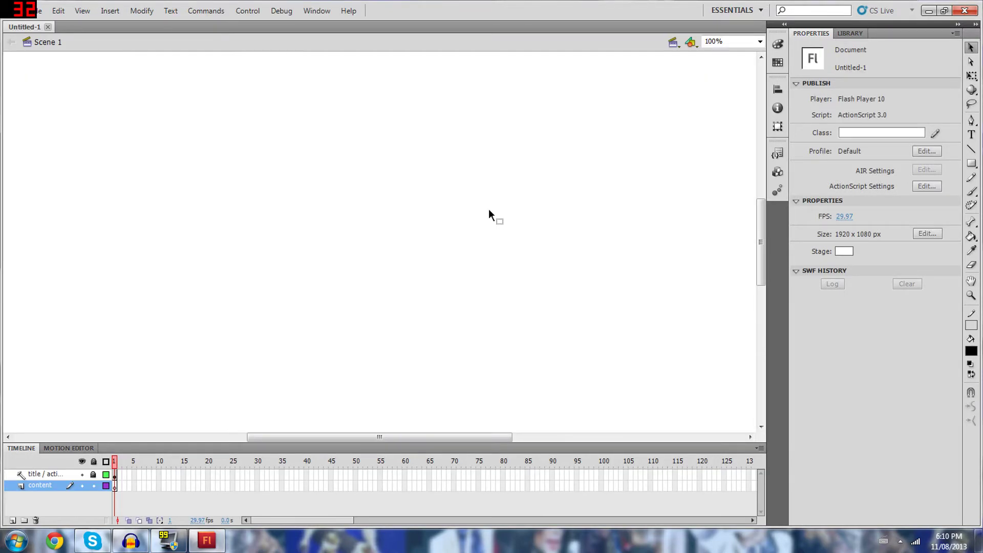
pyautogui.click(761, 42)
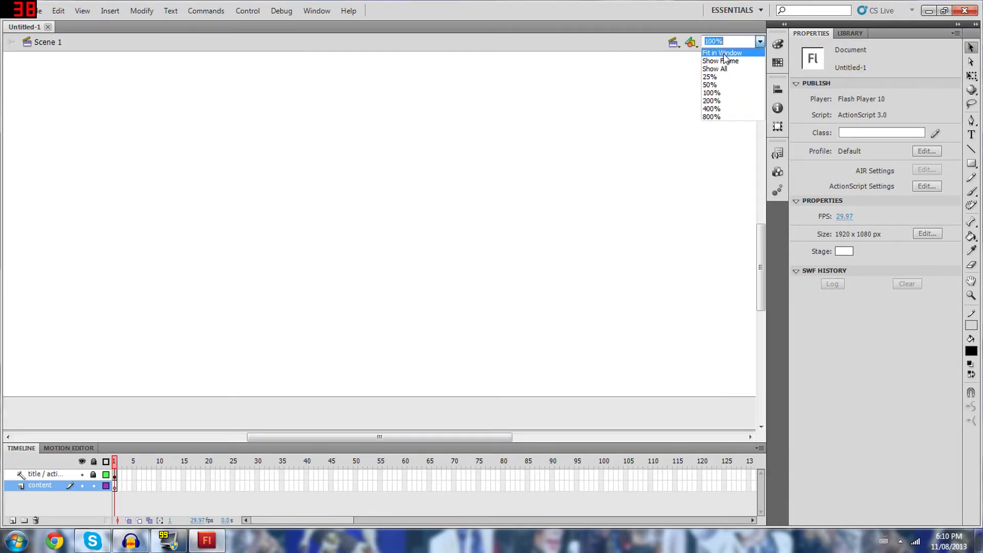
pyautogui.click(723, 54)
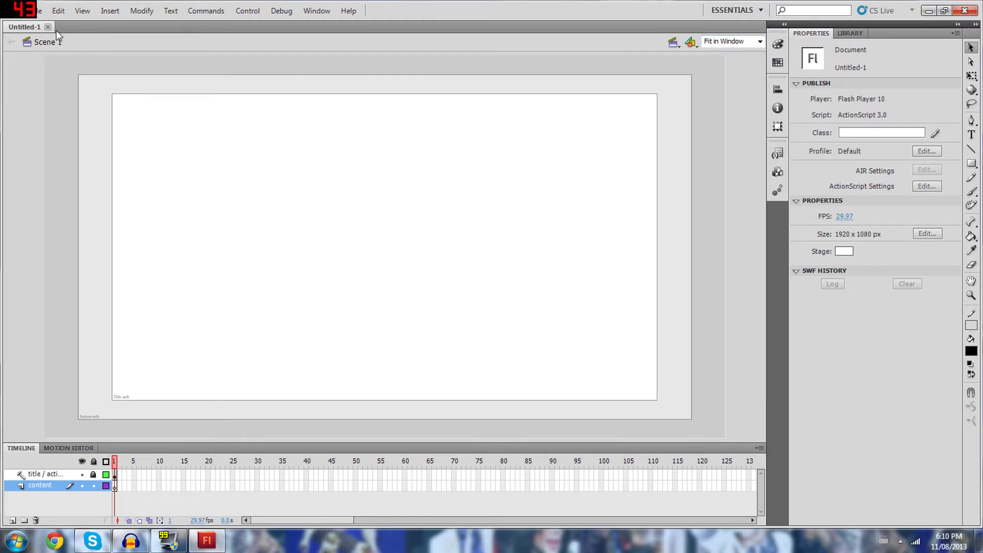
pyautogui.click(38, 11)
# Open akvjijkbv.png from the Desktop using the All Files filter.
pyautogui.click(51, 38)
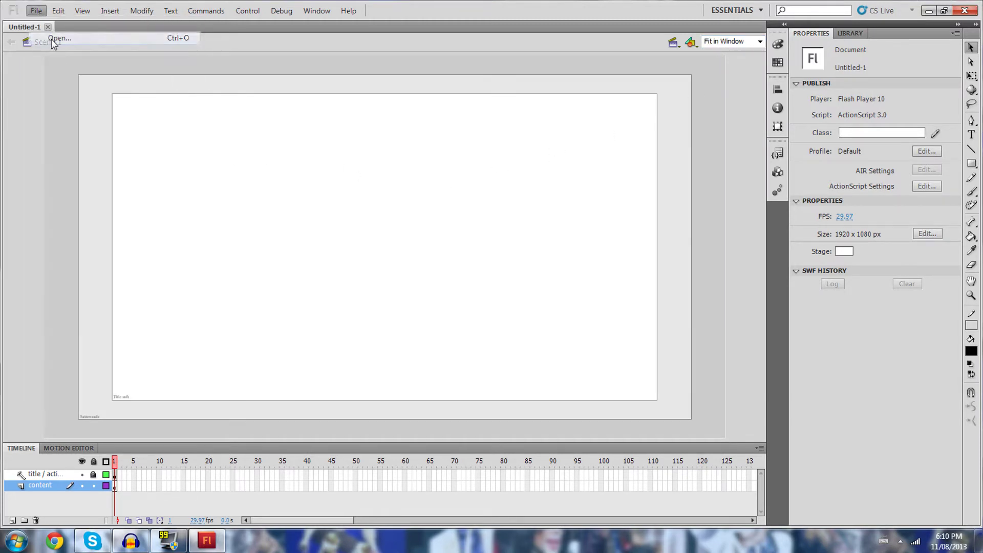
pyautogui.click(336, 192)
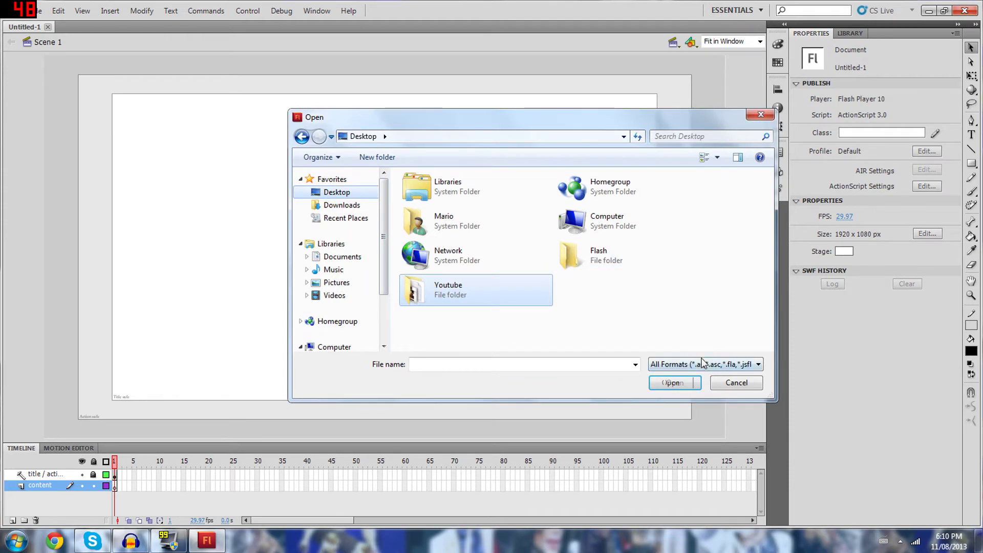
pyautogui.click(705, 364)
pyautogui.click(673, 450)
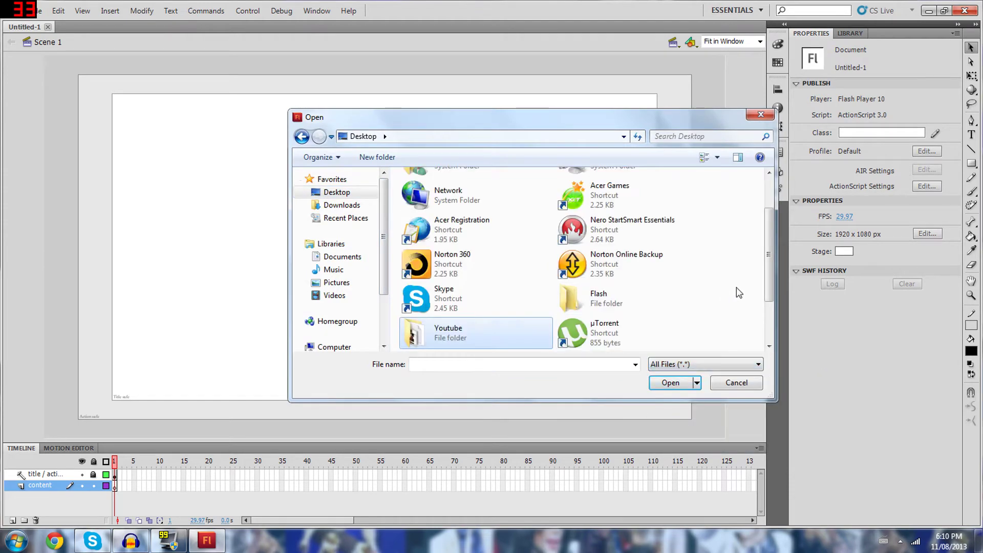
pyautogui.scroll(-2, 721, 287)
pyautogui.doubleClick(604, 295)
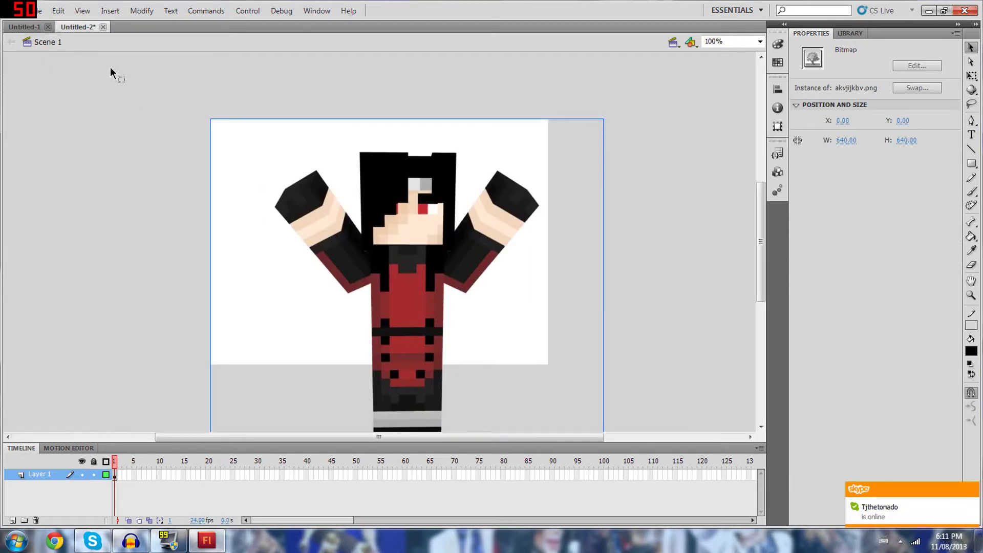
# Copy the skin bitmap and paste it onto the Untitled-1 stage.
pyautogui.rightClick(397, 211)
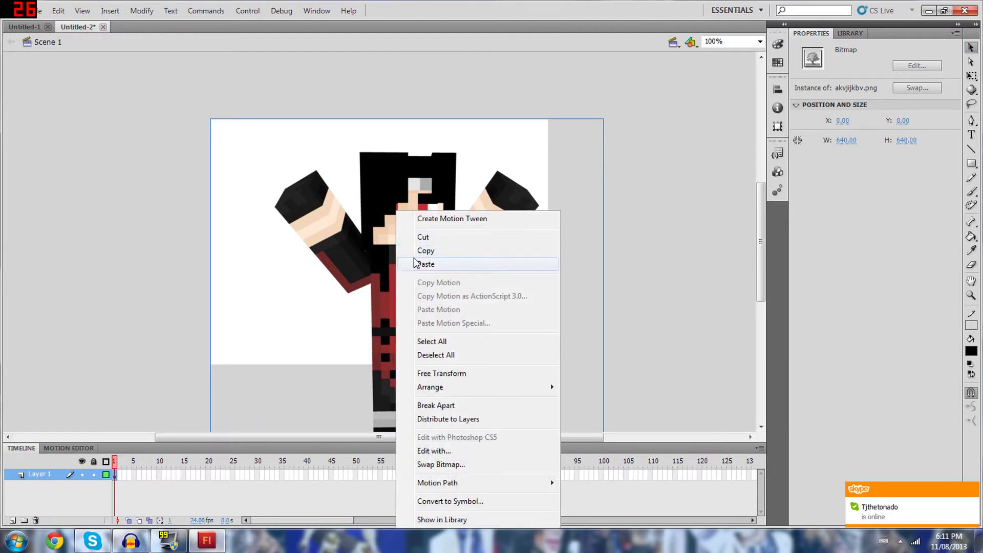
pyautogui.click(425, 251)
pyautogui.click(25, 27)
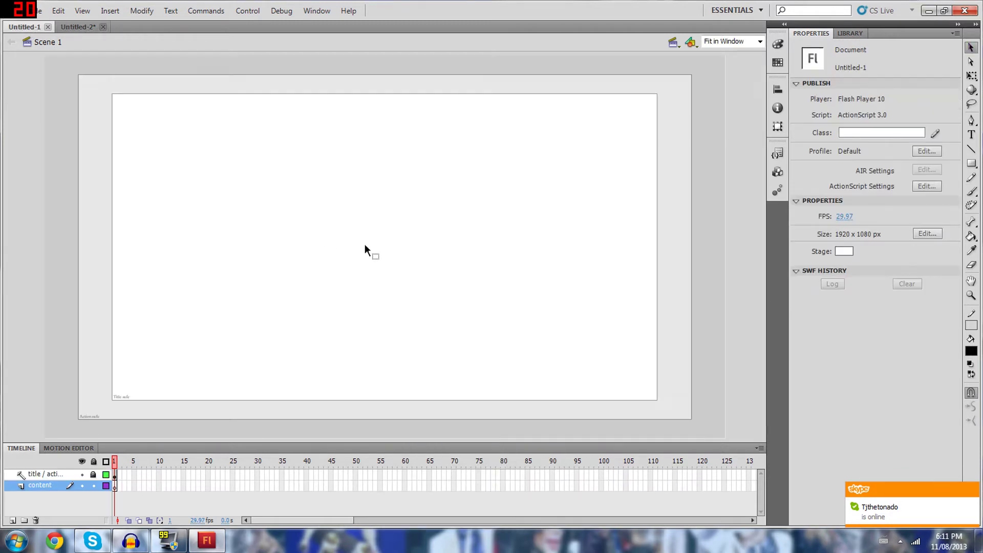
pyautogui.rightClick(377, 240)
pyautogui.click(390, 275)
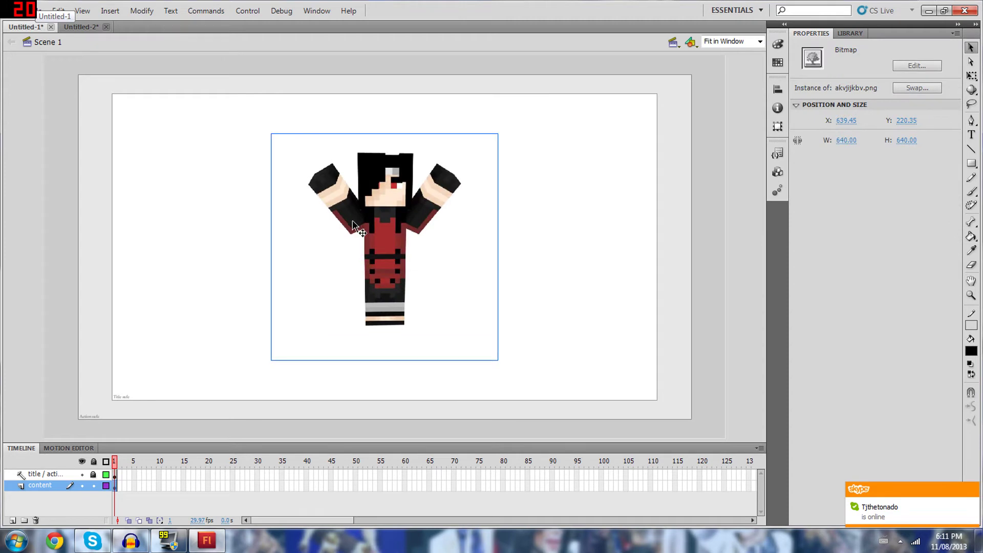
pyautogui.moveTo(382, 228); pyautogui.dragTo(352, 226)
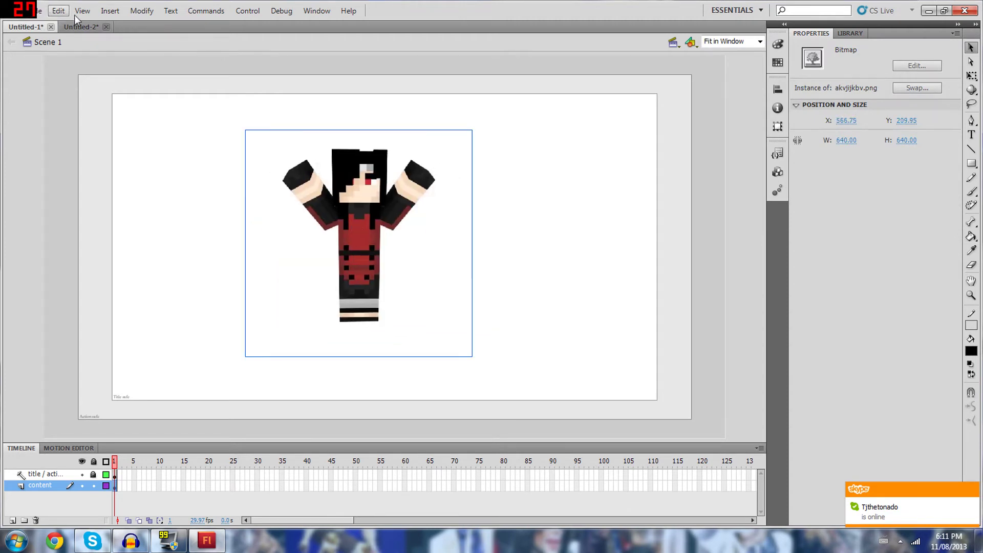
# Close Untitled-2 without saving and move the skin right of the stage centre.
pyautogui.click(106, 27)
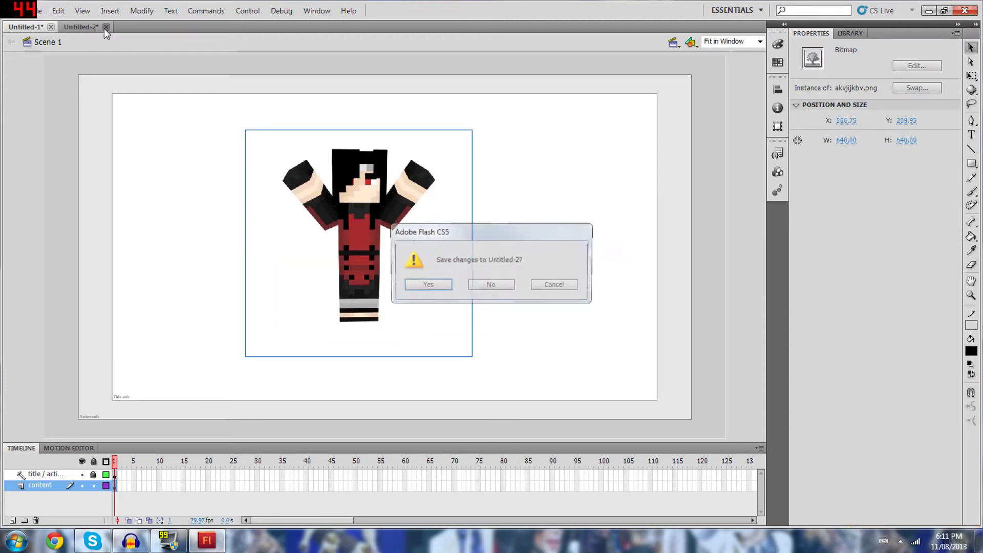
pyautogui.click(491, 284)
pyautogui.moveTo(382, 217); pyautogui.dragTo(444, 217)
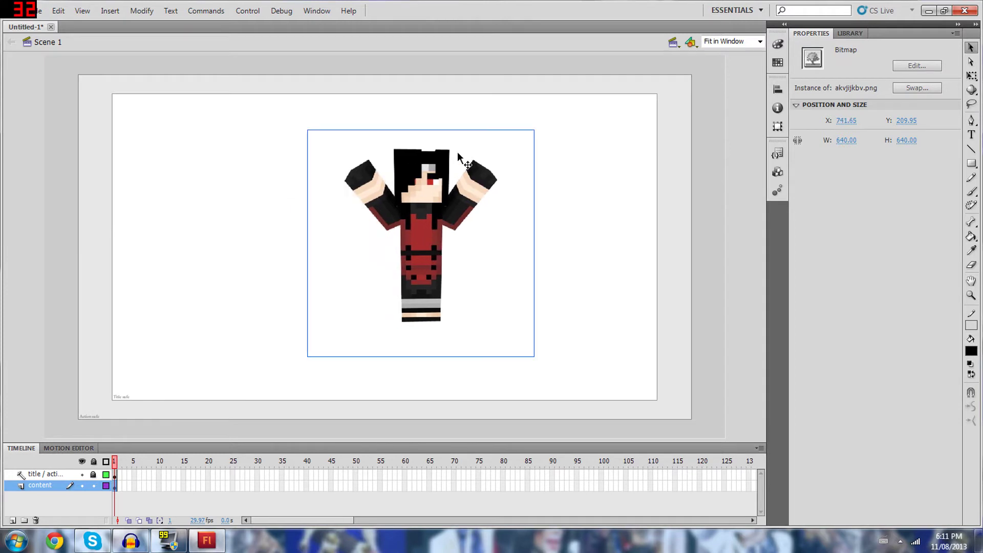
pyautogui.click(761, 42)
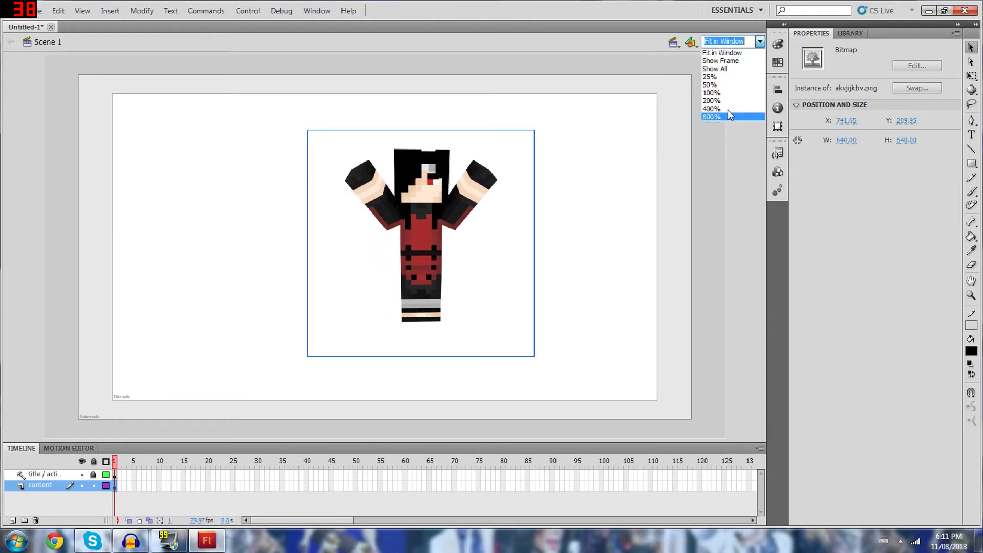
# Zoom the stage to 200% and select the Brush tool at a medium size.
pyautogui.click(722, 100)
pyautogui.scroll(4, 480, 163)
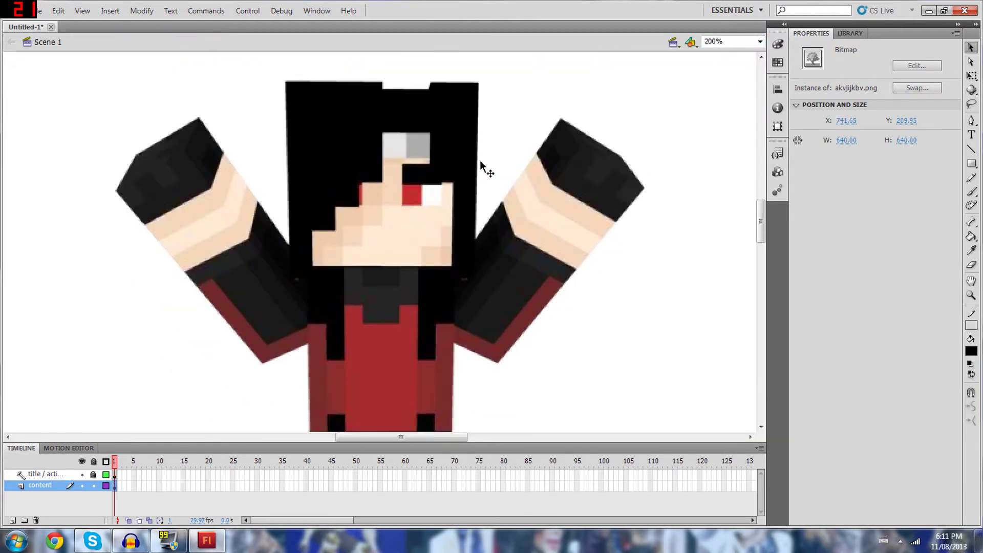
pyautogui.click(971, 192)
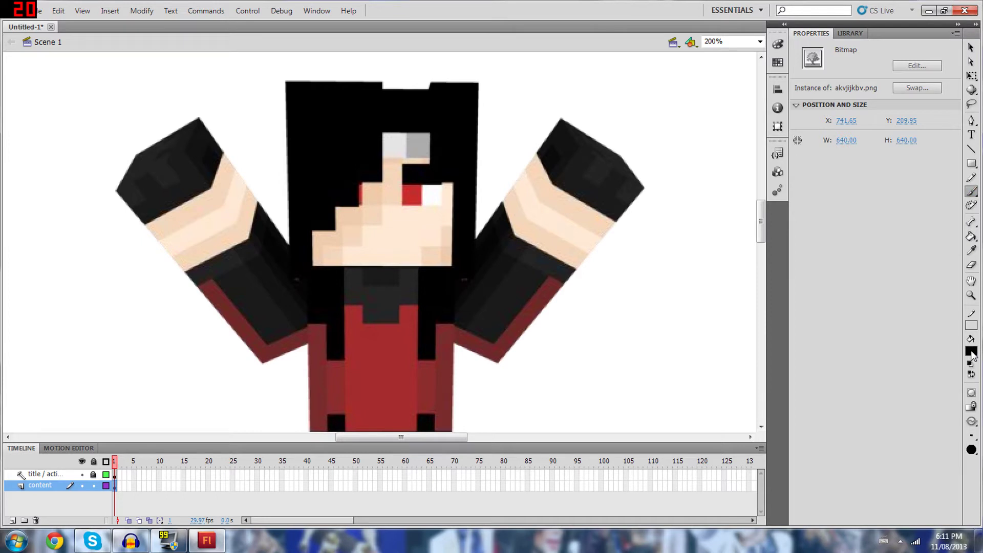
pyautogui.click(972, 436)
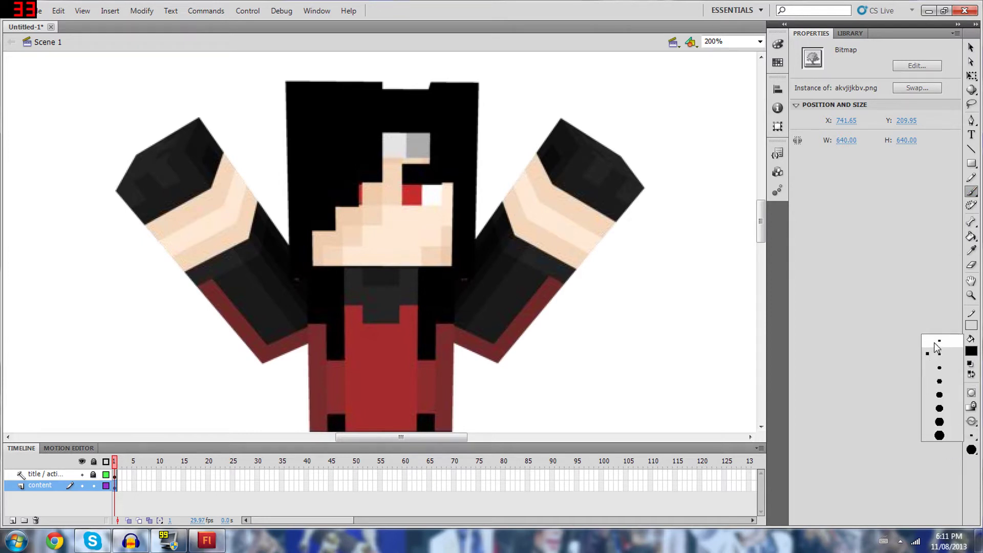
pyautogui.click(861, 316)
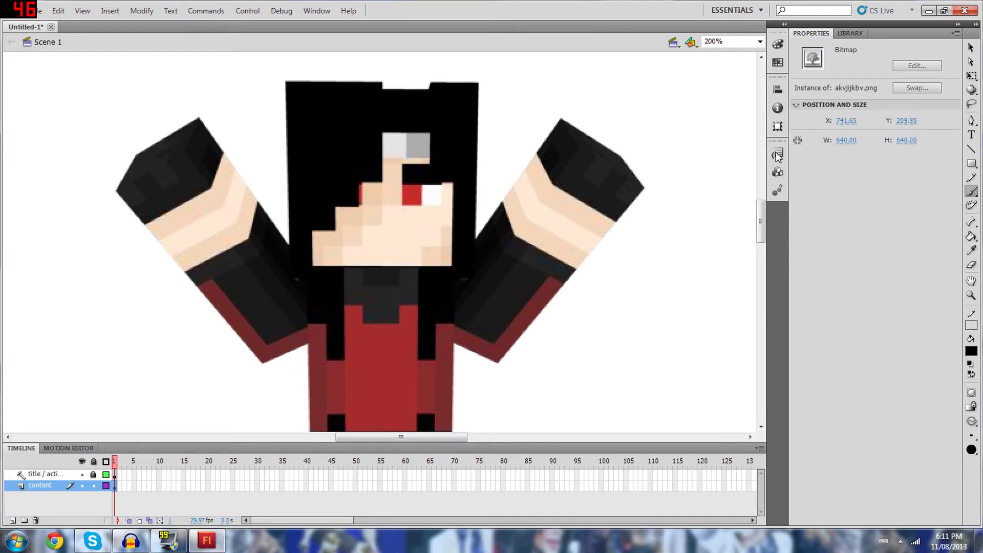
pyautogui.click(762, 43)
pyautogui.click(728, 111)
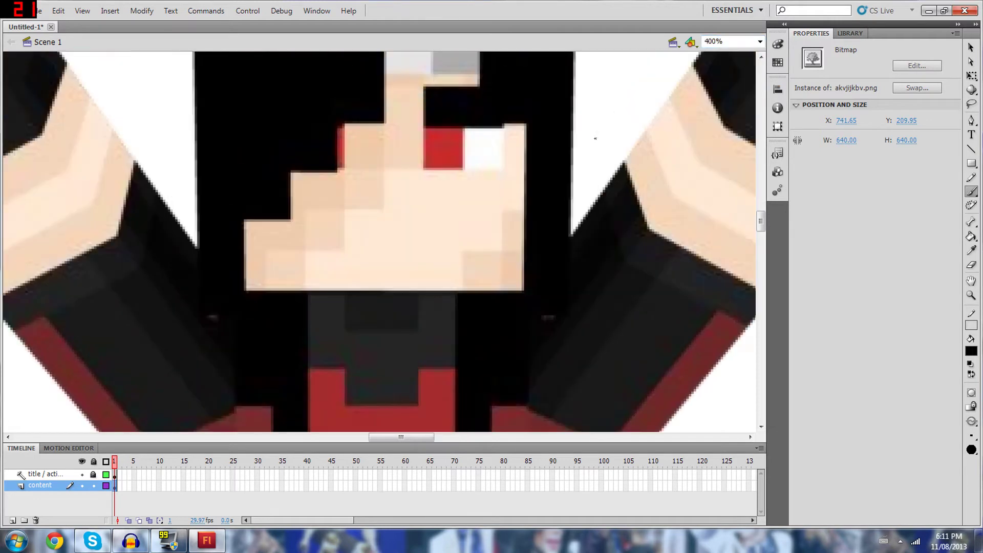
pyautogui.scroll(3, 669, 98)
pyautogui.click(758, 43)
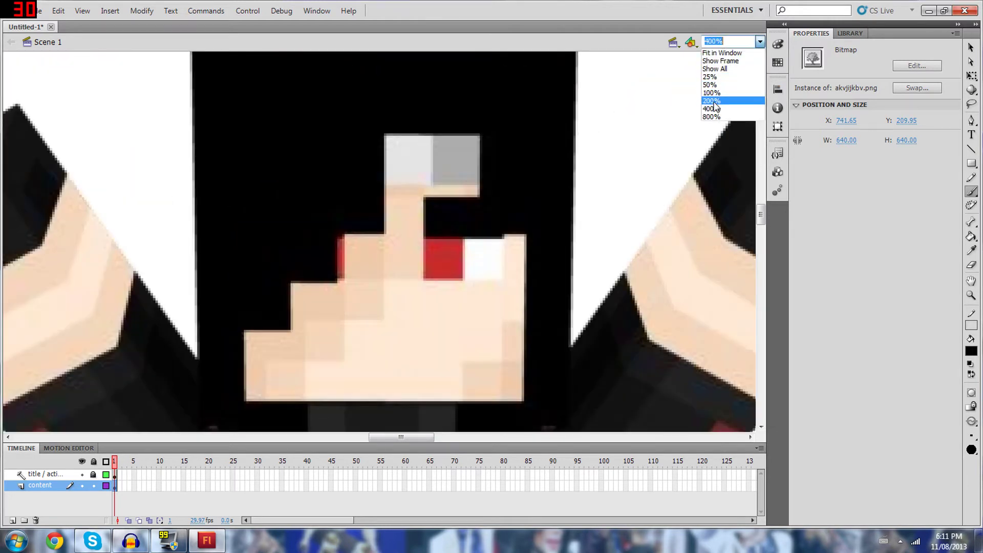
pyautogui.click(714, 102)
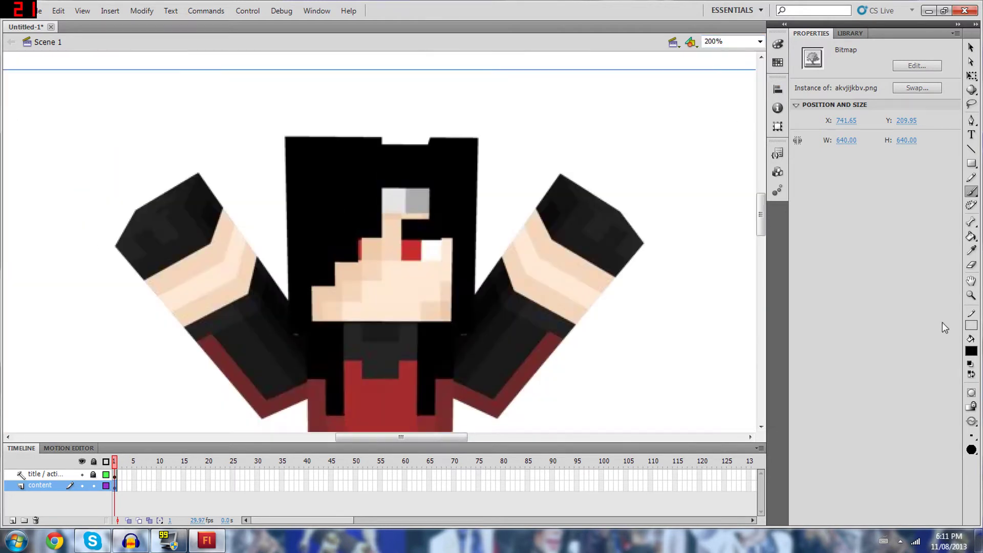
pyautogui.click(971, 436)
pyautogui.click(933, 370)
# Paint black strokes along the hair's top, sides and strands and the face's right edge.
pyautogui.moveTo(284, 136)
pyautogui.mouseDown()
pyautogui.moveTo(481, 140)
pyautogui.moveTo(479, 294)
pyautogui.mouseUp()
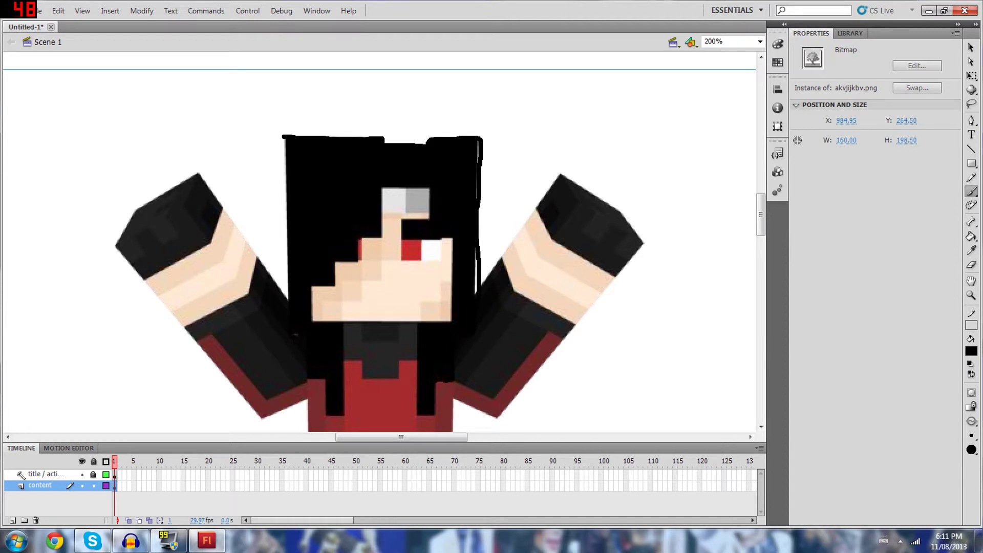
pyautogui.moveTo(424, 415)
pyautogui.mouseDown()
pyautogui.moveTo(435, 419)
pyautogui.moveTo(416, 362)
pyautogui.mouseUp()
pyautogui.moveTo(450, 319); pyautogui.dragTo(450, 239)
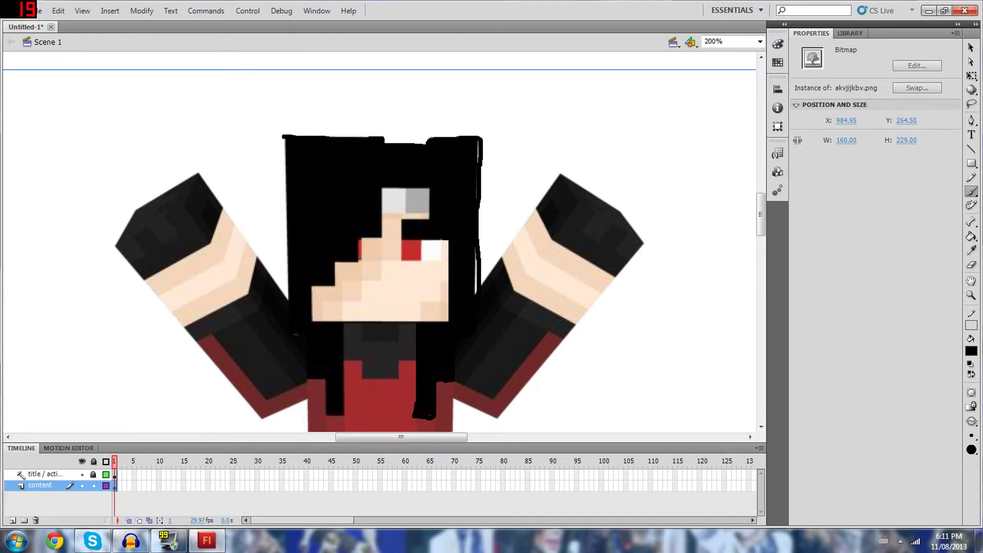
pyautogui.moveTo(428, 196)
pyautogui.mouseDown()
pyautogui.moveTo(359, 262)
pyautogui.moveTo(334, 264)
pyautogui.moveTo(313, 303)
pyautogui.mouseUp()
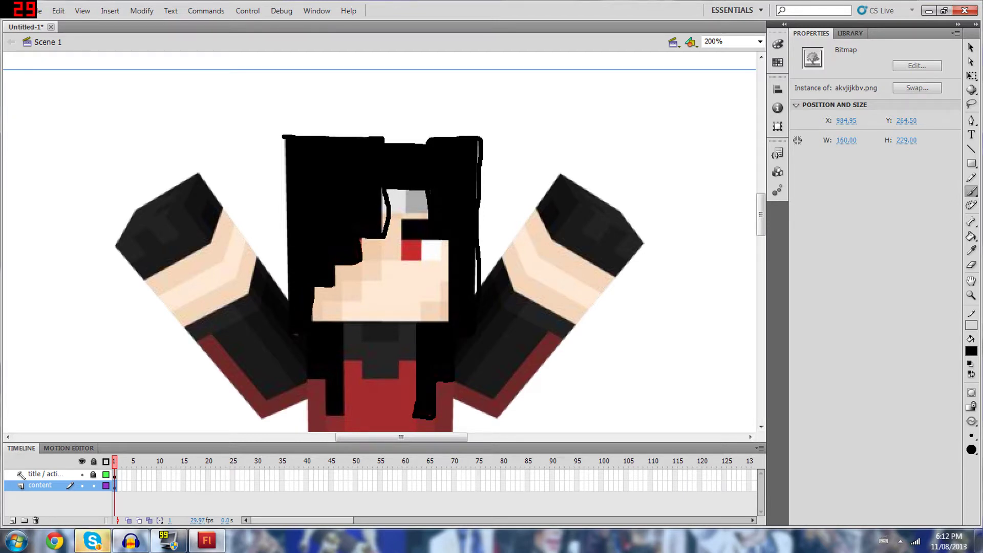
pyautogui.moveTo(345, 407); pyautogui.dragTo(329, 417)
pyautogui.moveTo(286, 263); pyautogui.dragTo(285, 156)
pyautogui.hotkey('ctrl', 'z')
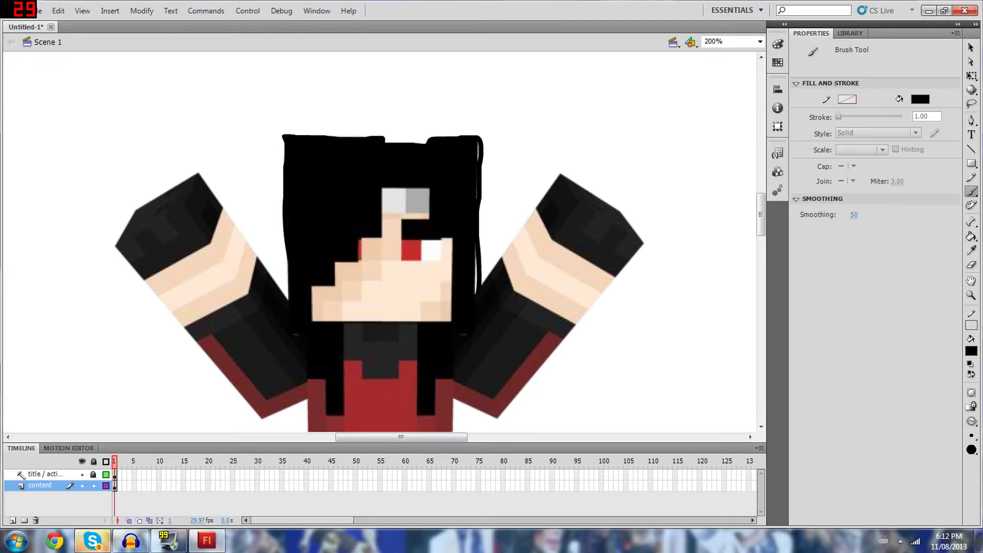
# Outline the white-and-grey block, the face's bottom edge and the shirt collar in black.
pyautogui.moveTo(430, 212); pyautogui.dragTo(382, 213)
pyautogui.moveTo(409, 240)
pyautogui.mouseDown()
pyautogui.moveTo(435, 241)
pyautogui.moveTo(407, 261)
pyautogui.moveTo(400, 240)
pyautogui.moveTo(419, 261)
pyautogui.mouseUp()
pyautogui.moveTo(435, 320); pyautogui.dragTo(313, 320)
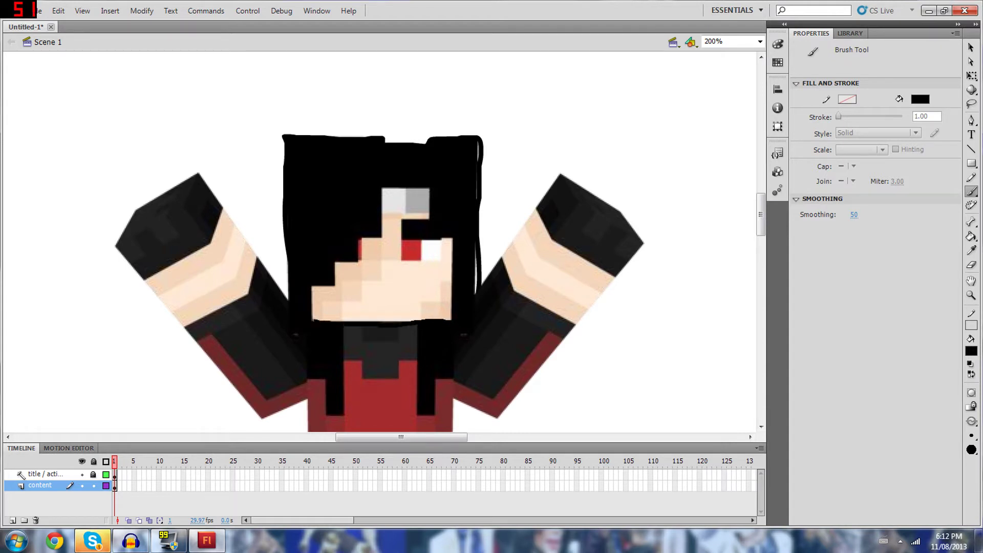
pyautogui.moveTo(416, 359)
pyautogui.mouseDown()
pyautogui.moveTo(400, 360)
pyautogui.moveTo(399, 381)
pyautogui.moveTo(372, 379)
pyautogui.mouseUp()
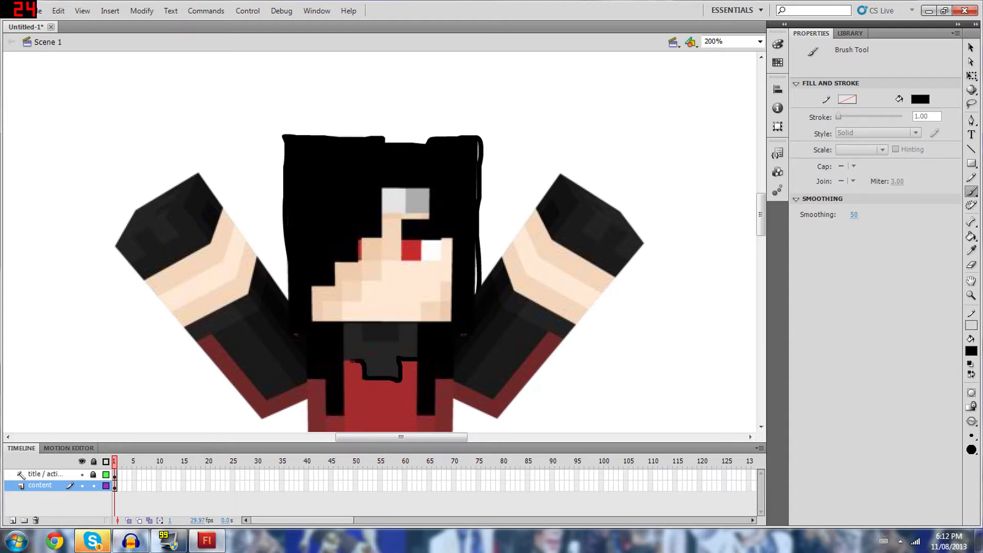
pyautogui.click(760, 43)
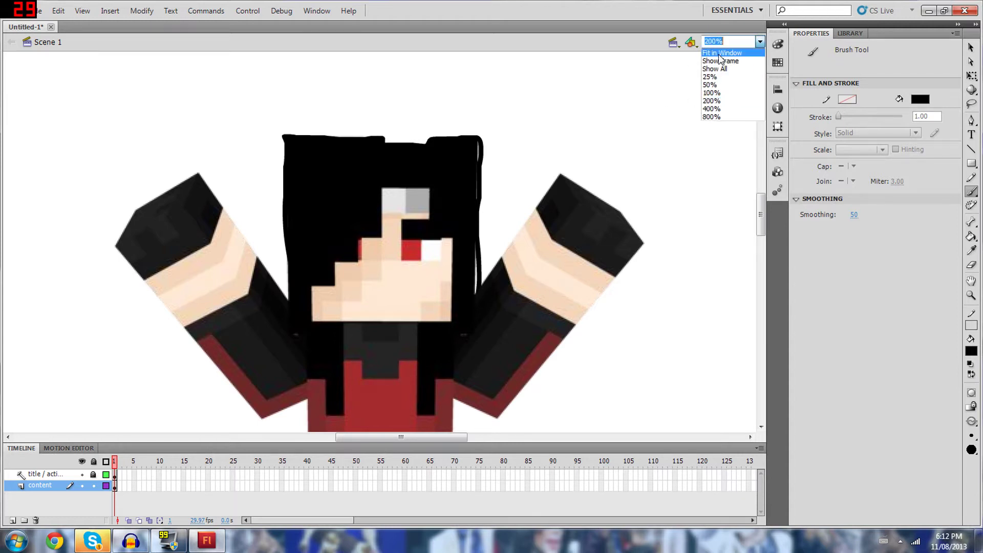
pyautogui.click(721, 53)
# Move the original skin picture up to Y 198.90 beside the traced outline.
pyautogui.click(970, 47)
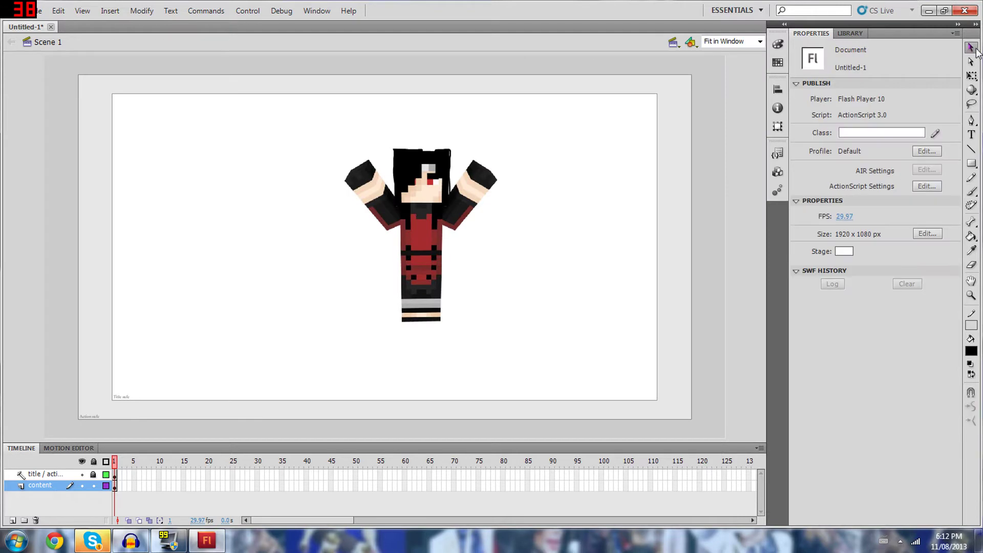
pyautogui.moveTo(394, 267)
pyautogui.mouseDown()
pyautogui.moveTo(361, 271)
pyautogui.moveTo(264, 247)
pyautogui.mouseUp()
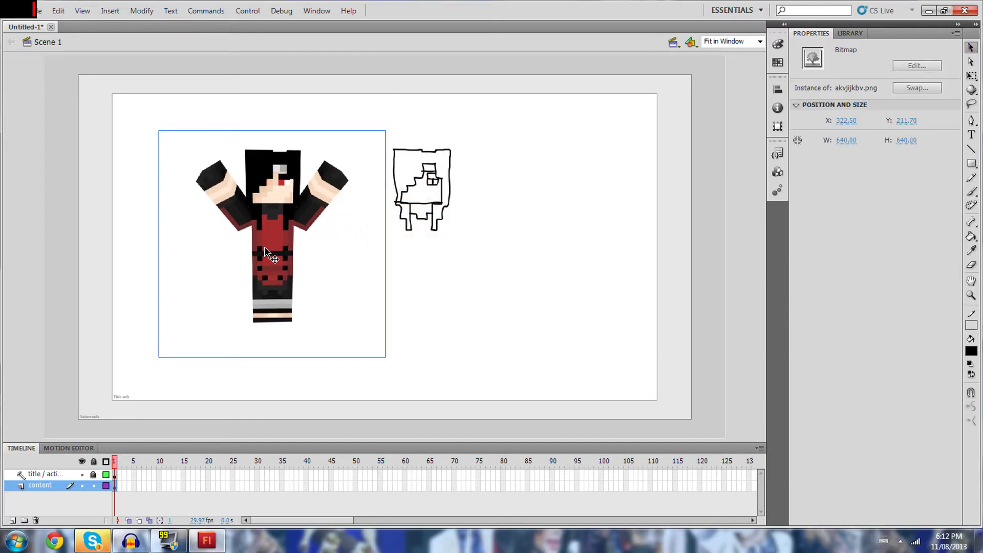
pyautogui.hotkey('ctrl', 'z')
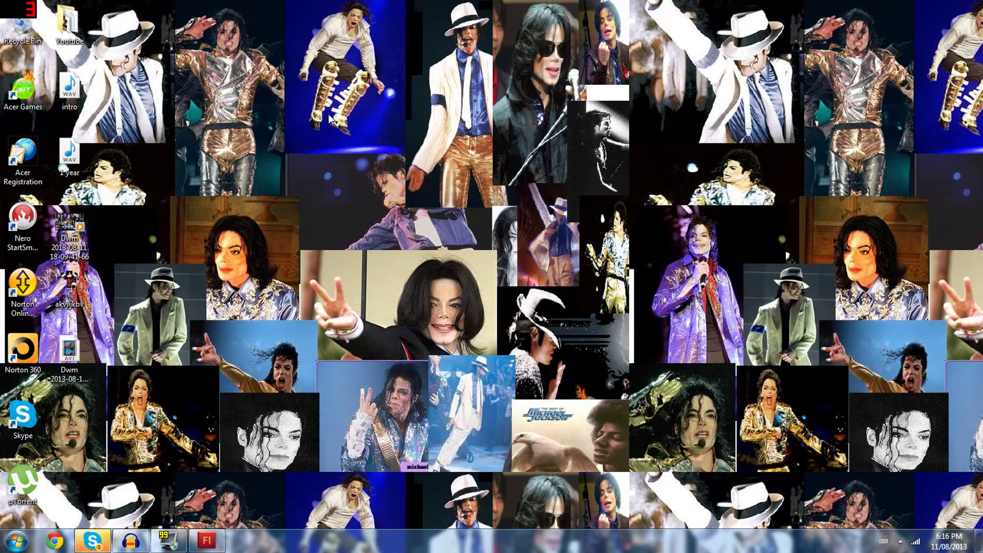
pyautogui.click(207, 541)
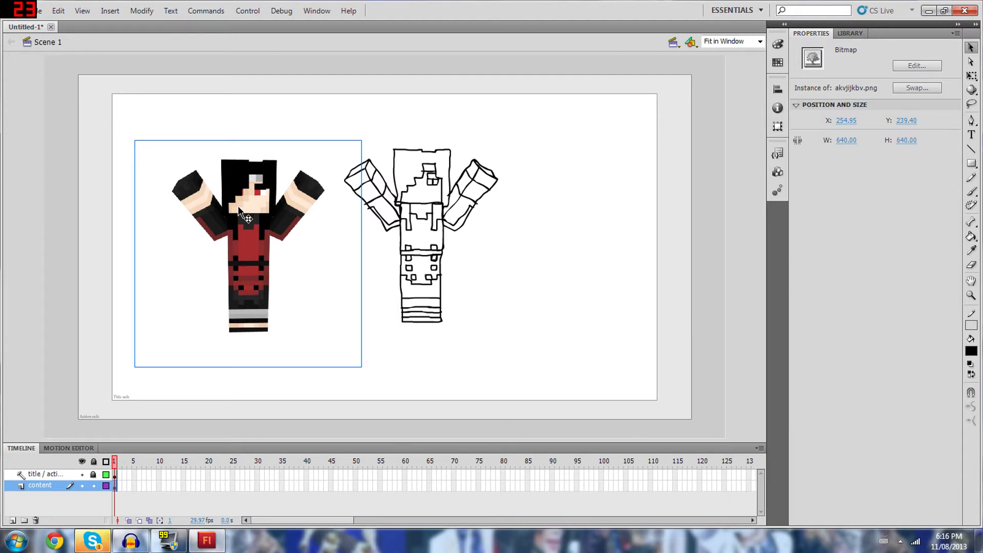
pyautogui.moveTo(239, 209); pyautogui.dragTo(239, 192)
# Fill the tracing's hair and the two strips beneath it black with the Paint Bucket.
pyautogui.click(970, 239)
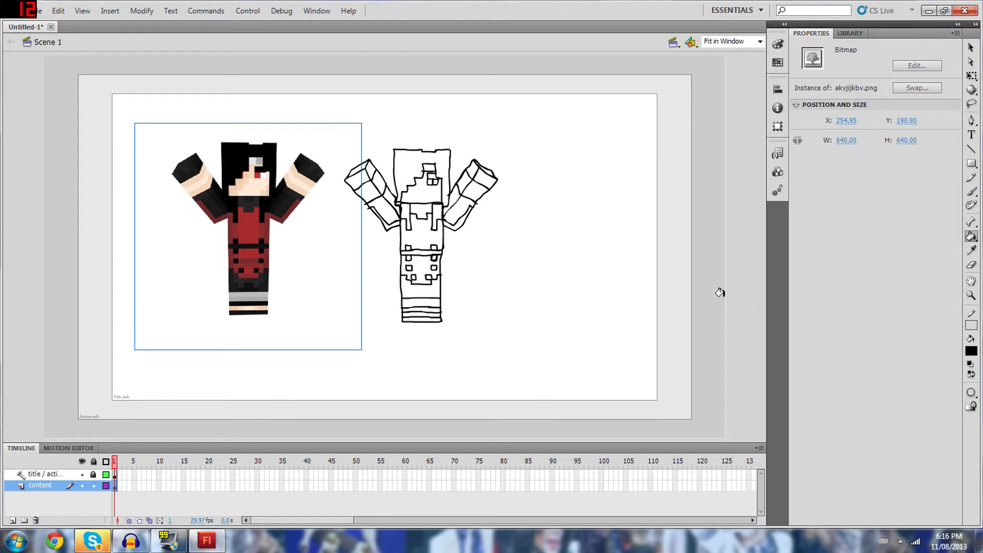
pyautogui.click(404, 160)
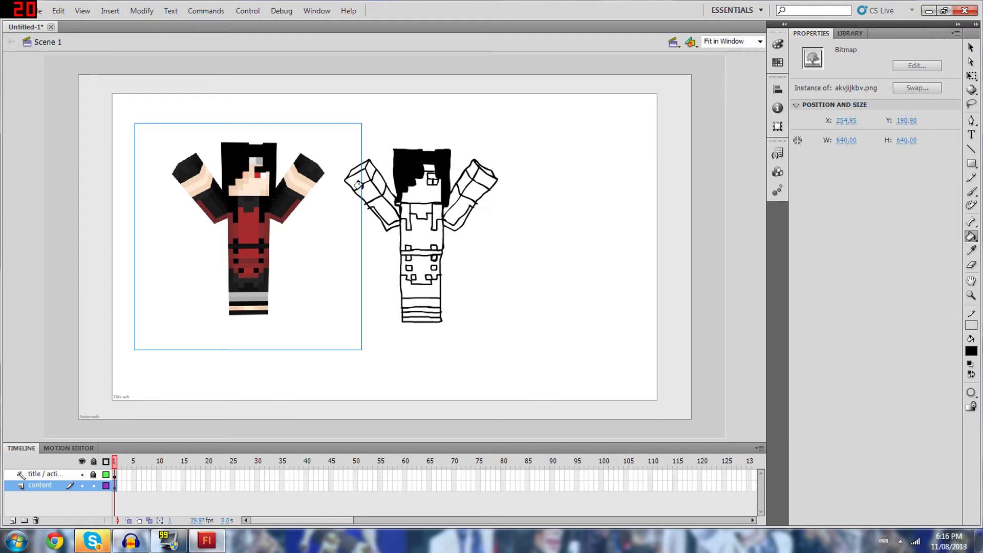
pyautogui.click(405, 207)
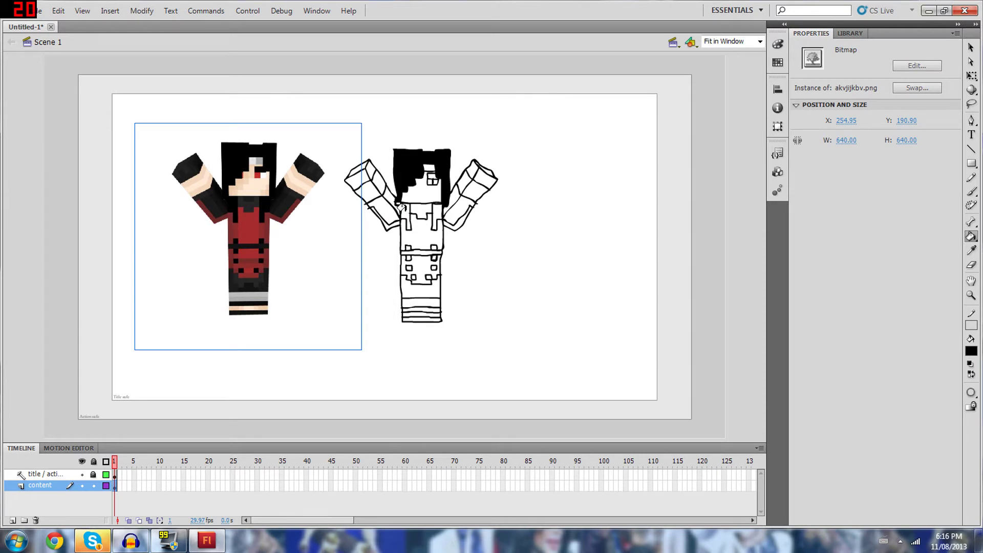
pyautogui.click(435, 204)
# Fill the seven small body squares and the two leg stripes black.
pyautogui.click(407, 247)
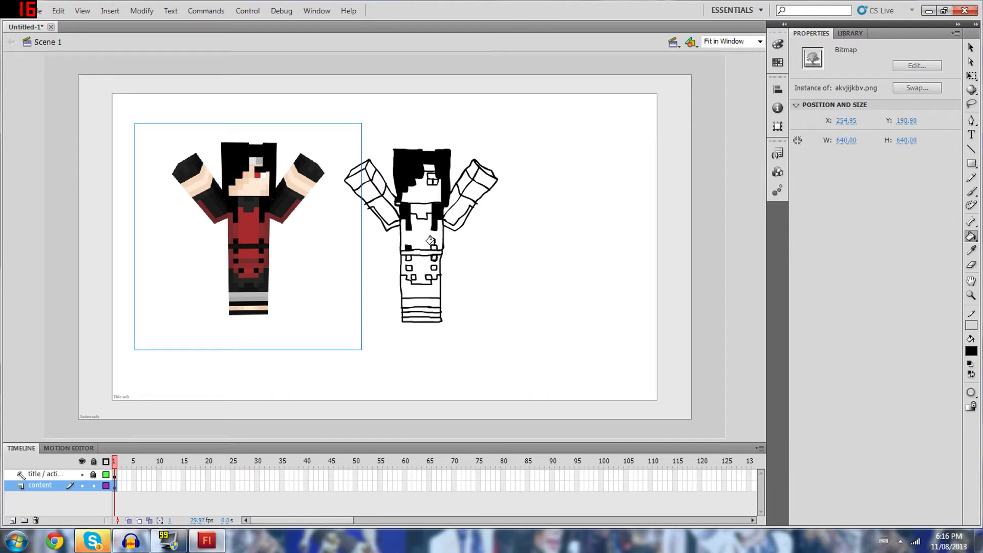
pyautogui.click(433, 247)
pyautogui.click(410, 267)
pyautogui.click(413, 277)
pyautogui.click(429, 277)
pyautogui.click(432, 265)
pyautogui.click(412, 317)
pyautogui.click(412, 307)
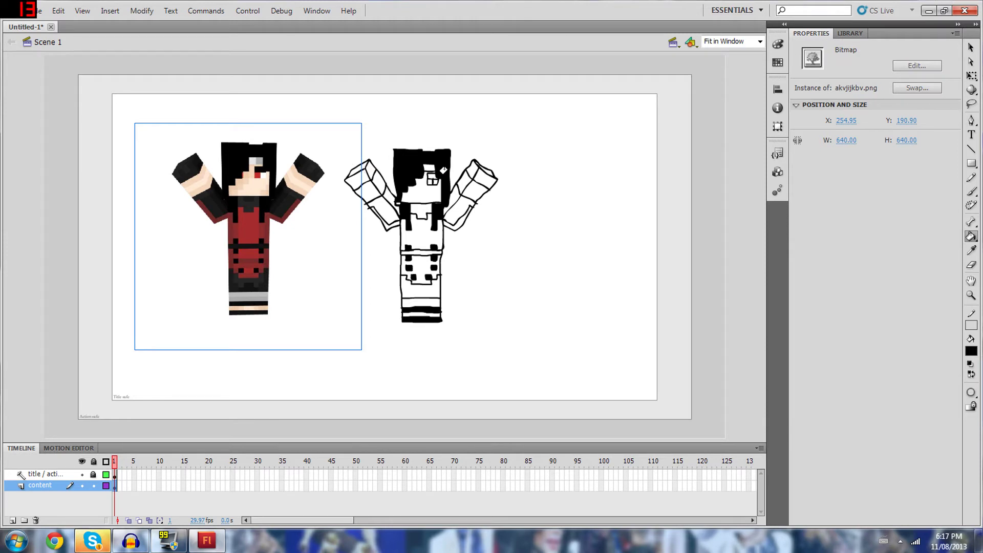
pyautogui.click(972, 351)
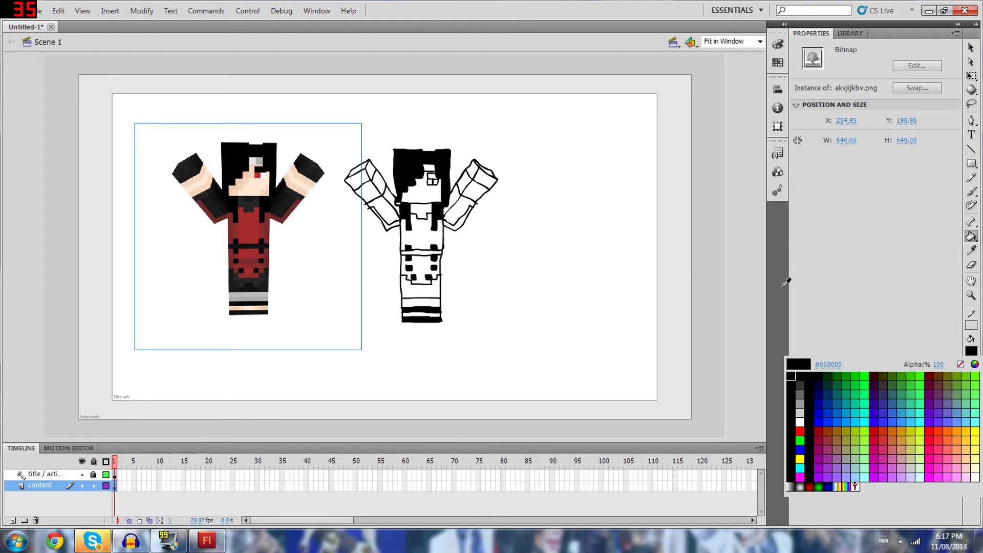
# Fill the collar, both lower arms, the right arm, left hand and a lower-body band dark grey.
pyautogui.click(800, 385)
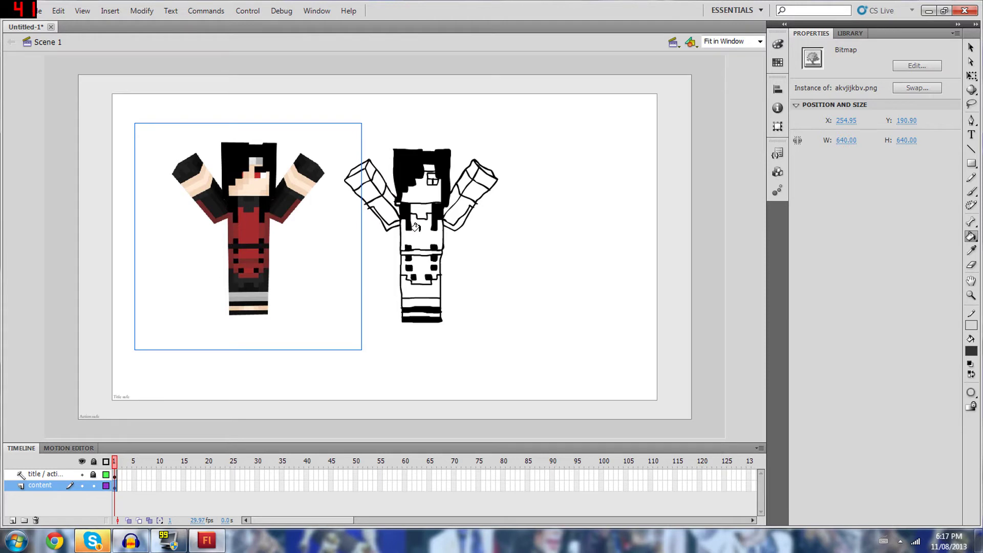
pyautogui.click(415, 208)
pyautogui.click(380, 209)
pyautogui.click(453, 201)
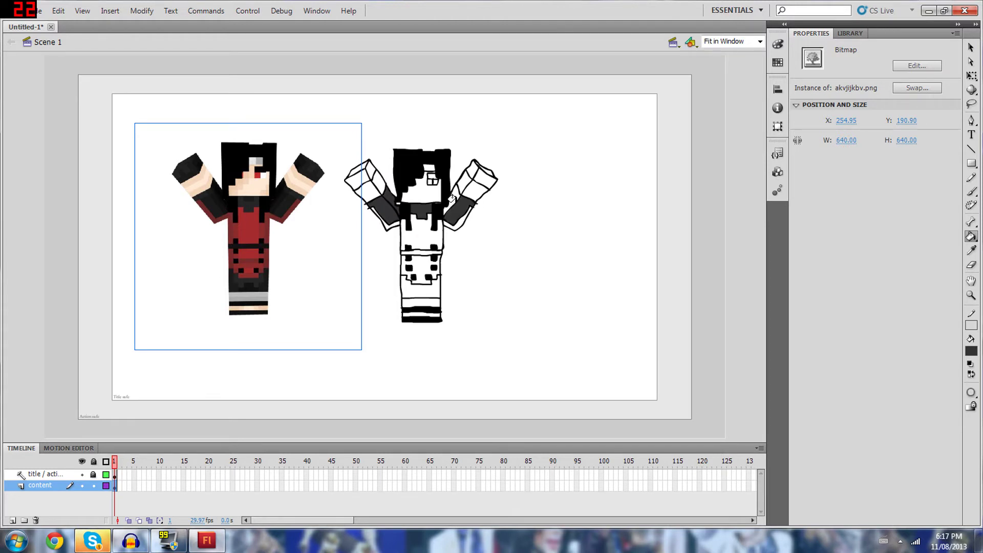
pyautogui.click(481, 166)
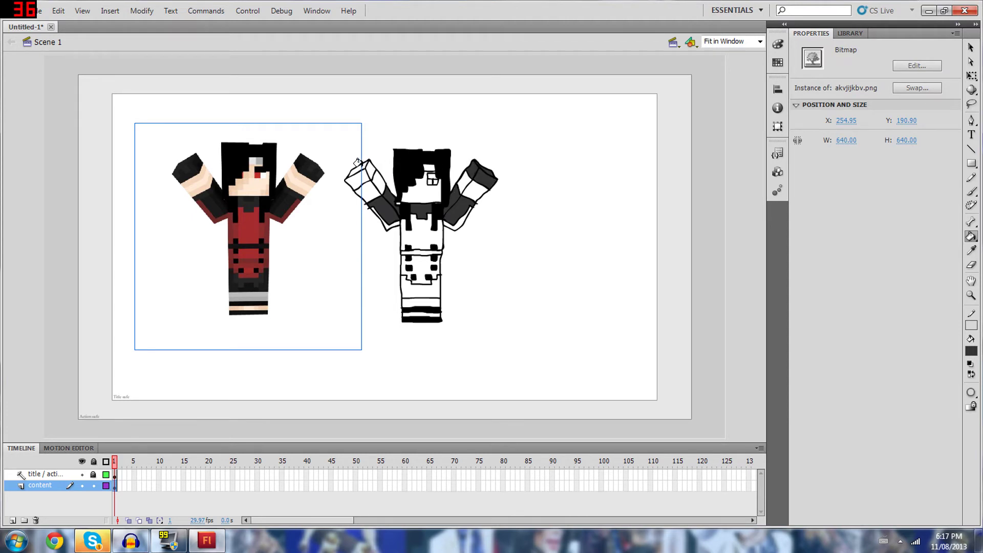
pyautogui.click(361, 172)
pyautogui.click(405, 289)
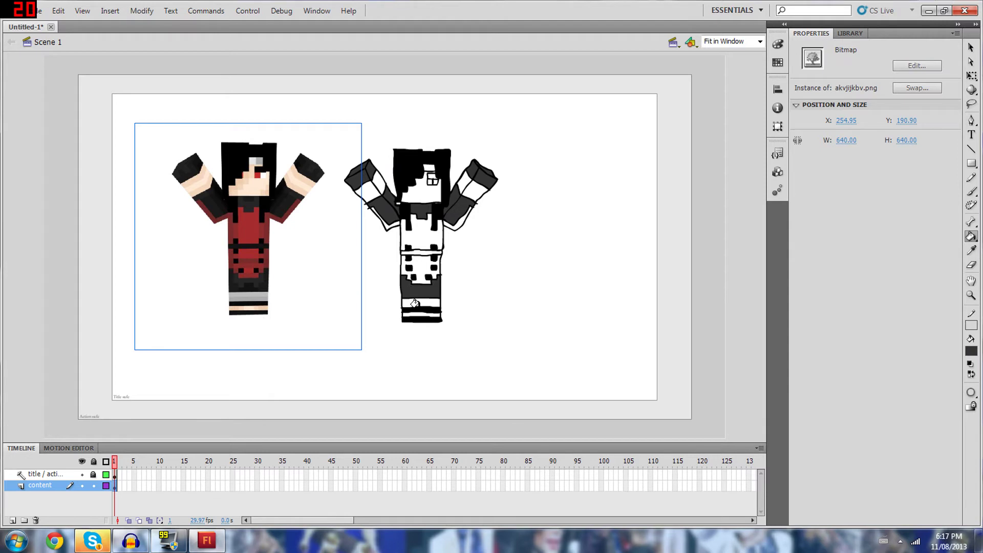
# Recolour one lower-body band grey #666666 and fill another band light grey.
pyautogui.click(972, 351)
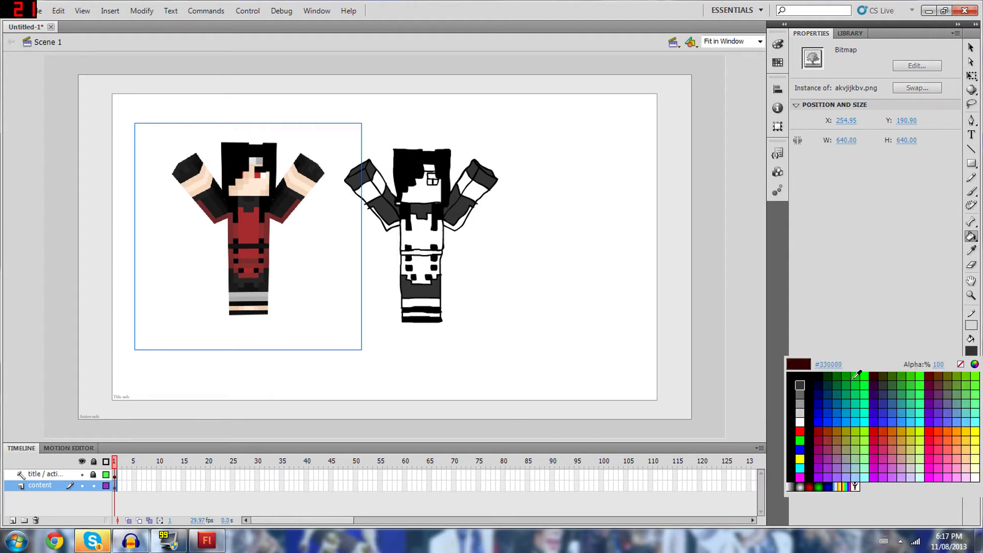
pyautogui.click(800, 400)
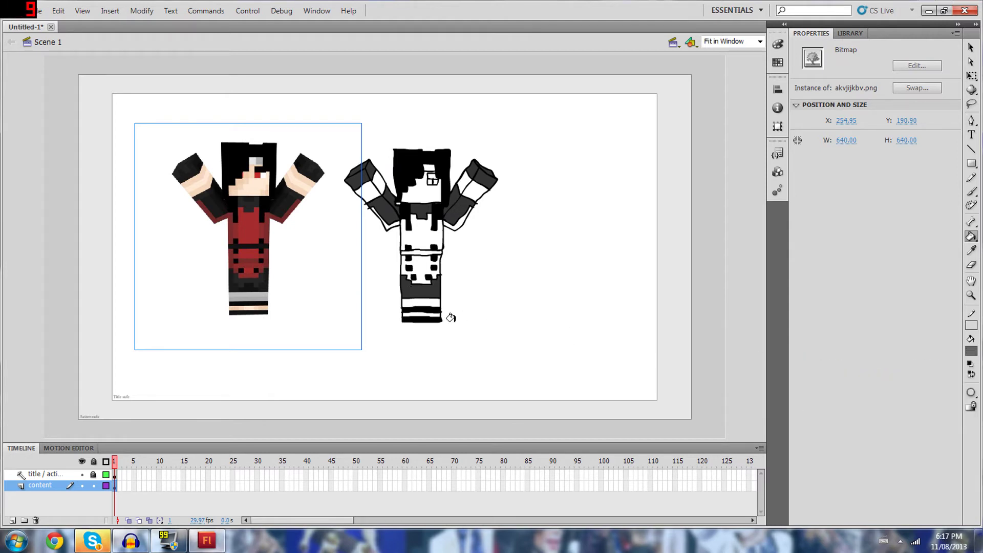
pyautogui.click(394, 318)
pyautogui.click(972, 349)
pyautogui.click(802, 402)
pyautogui.click(401, 302)
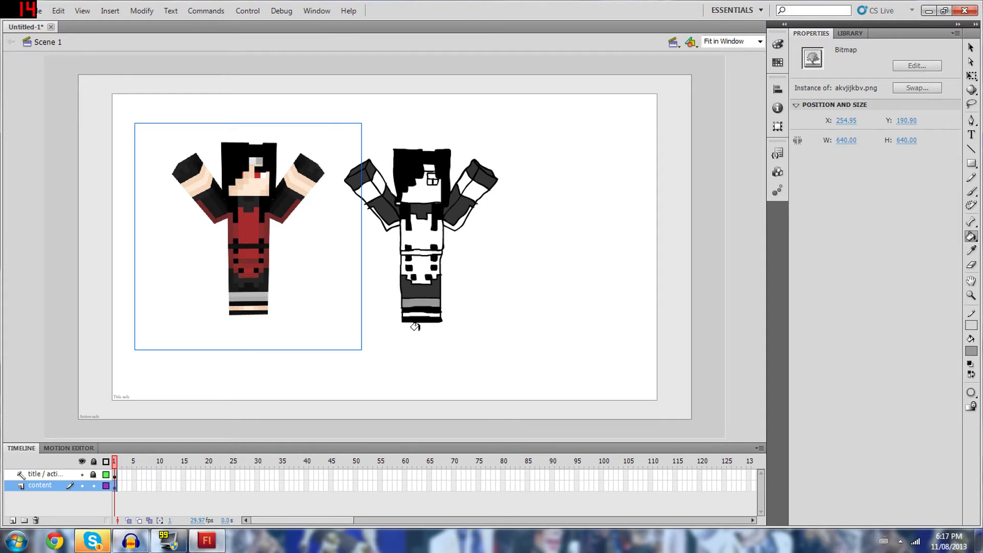
# Fill the torso, both underarm areas and the apron area with dark red #990000.
pyautogui.click(972, 351)
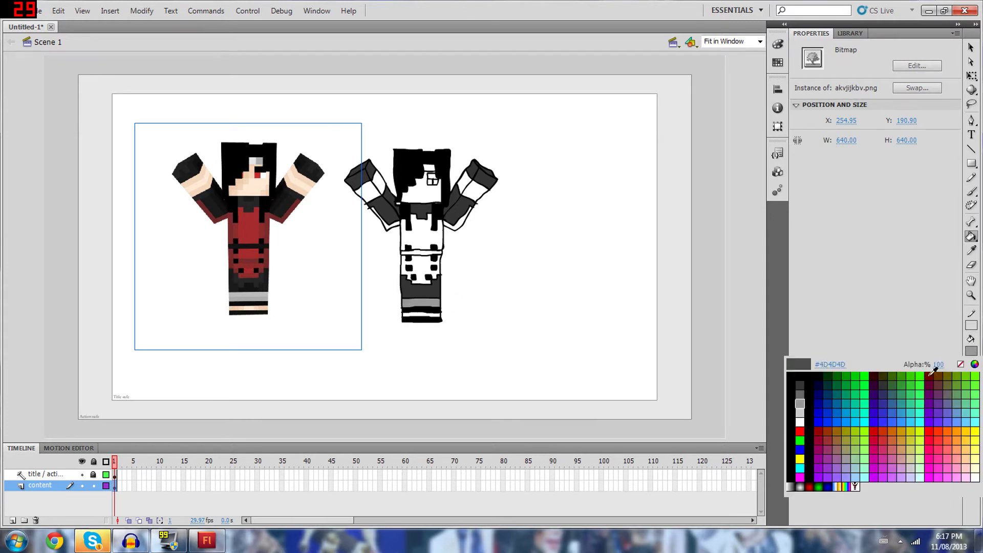
pyautogui.click(818, 434)
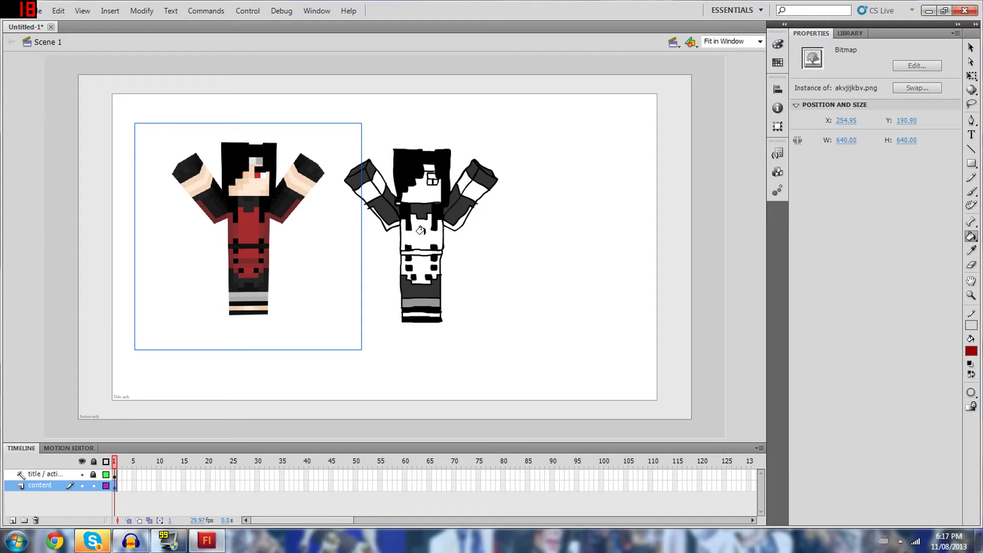
pyautogui.click(418, 232)
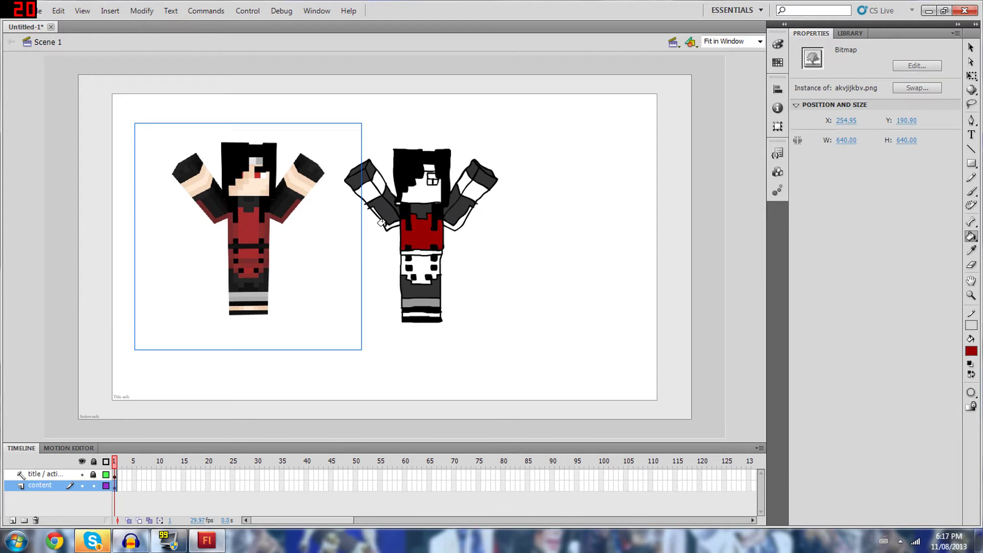
pyautogui.click(382, 224)
pyautogui.click(452, 221)
pyautogui.click(415, 262)
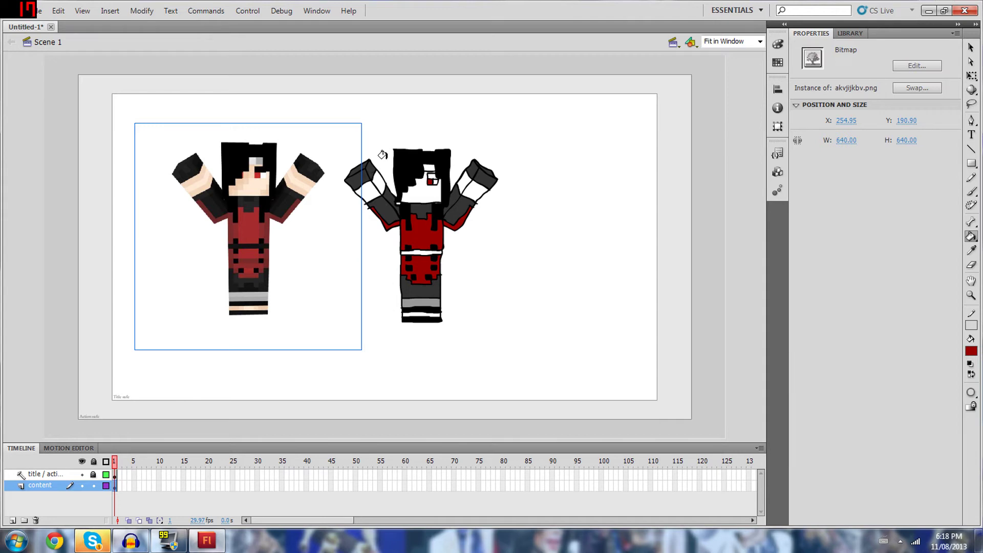
pyautogui.click(971, 352)
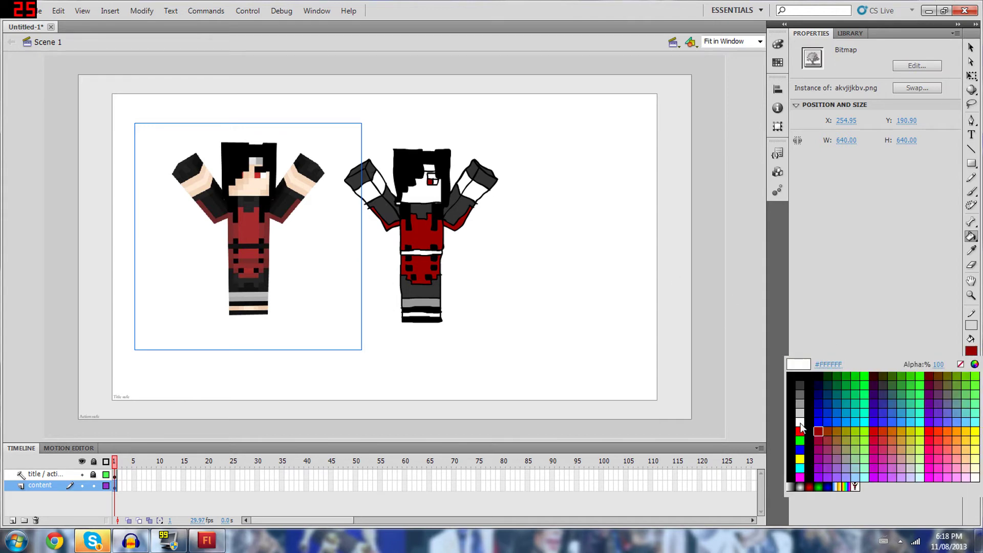
# Set the fill colour to white #FFFFFF, then bring the swatch palette back up.
pyautogui.click(800, 423)
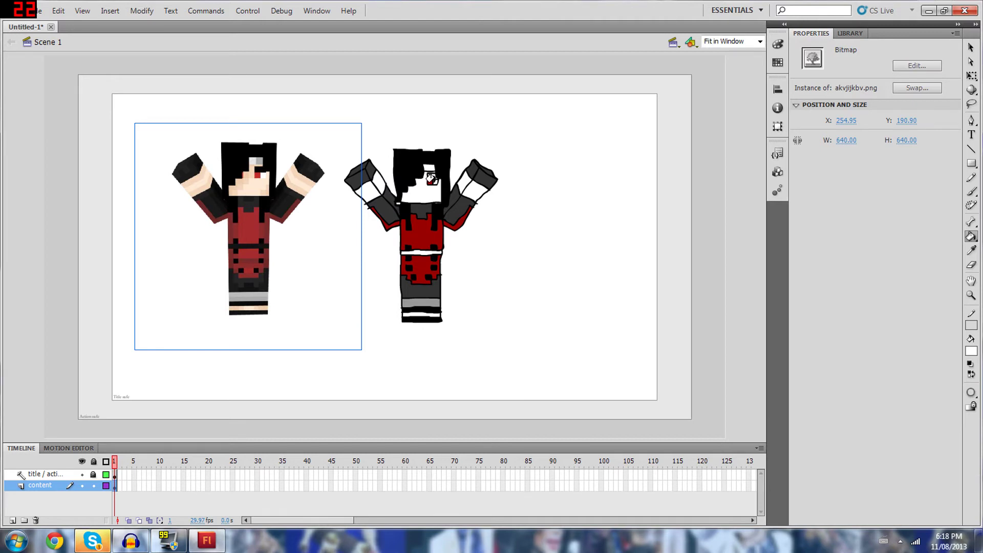
pyautogui.click(971, 352)
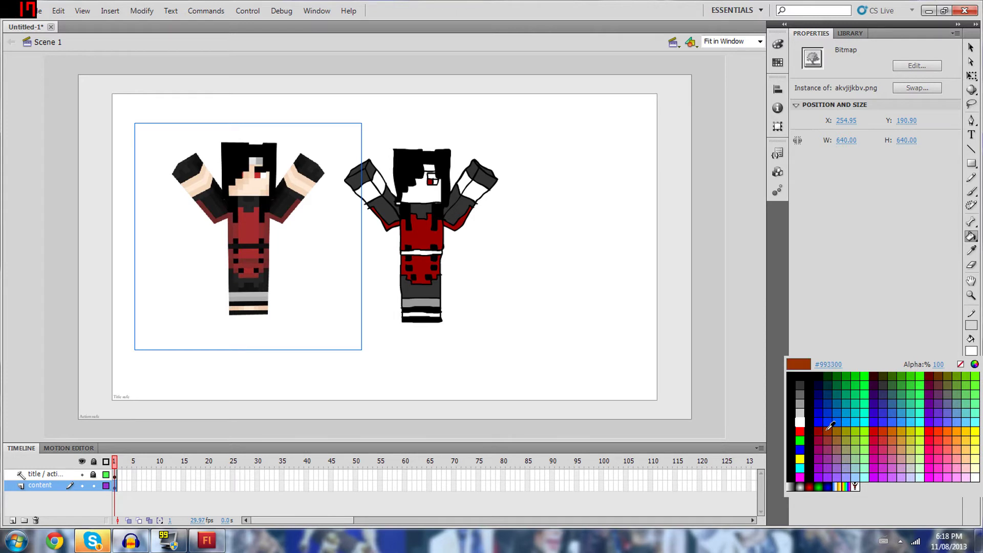
pyautogui.click(903, 456)
pyautogui.click(420, 191)
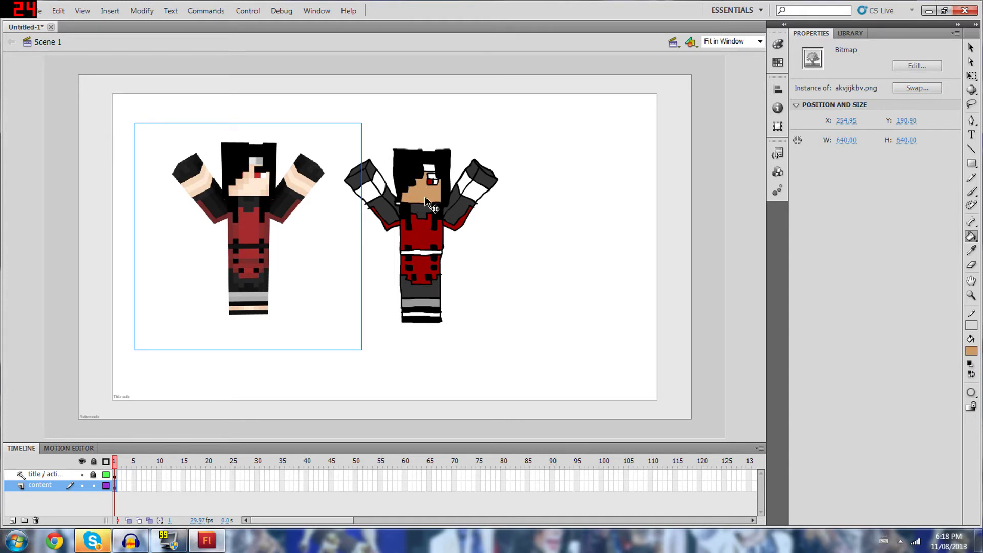
pyautogui.hotkey('ctrl', 'z')
pyautogui.click(971, 351)
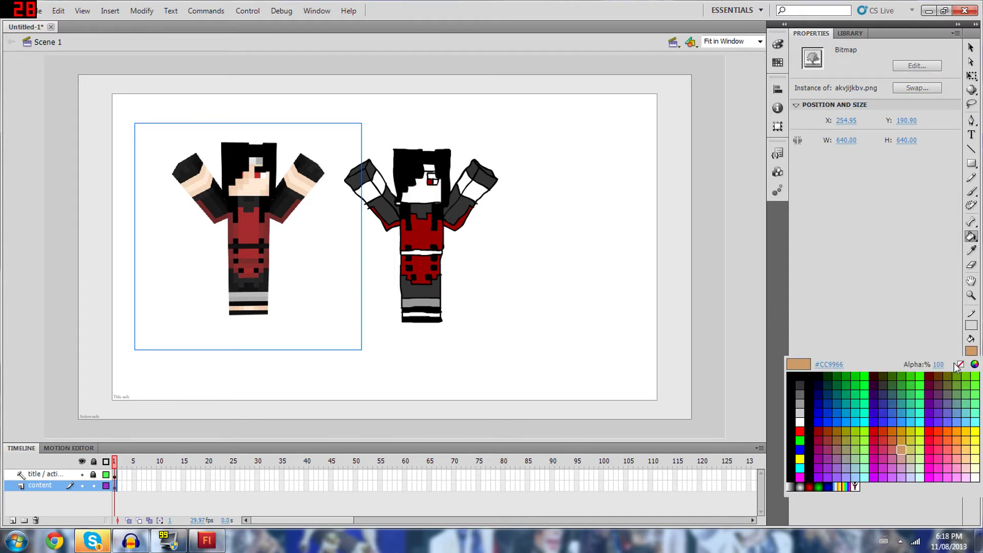
pyautogui.click(902, 447)
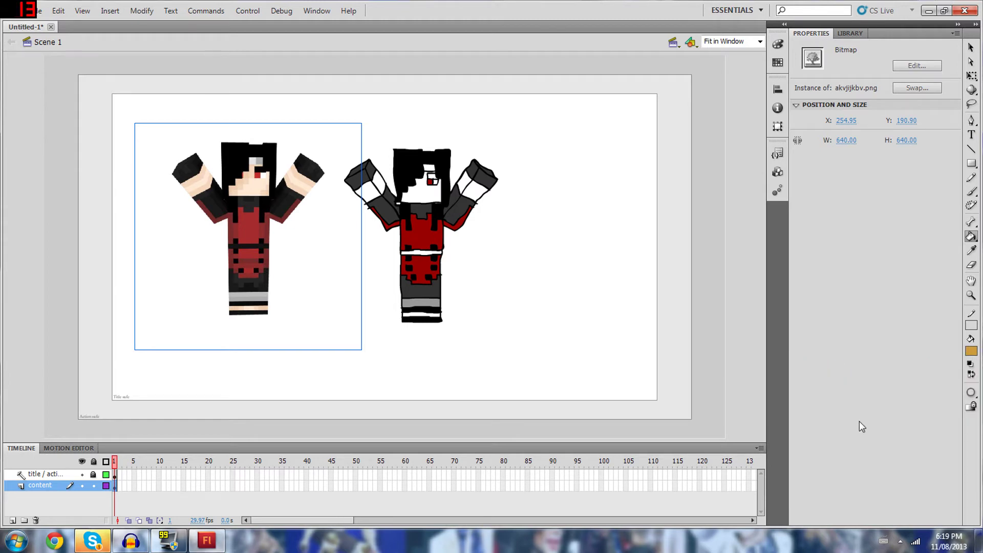
pyautogui.click(426, 199)
pyautogui.hotkey('ctrl', 'z')
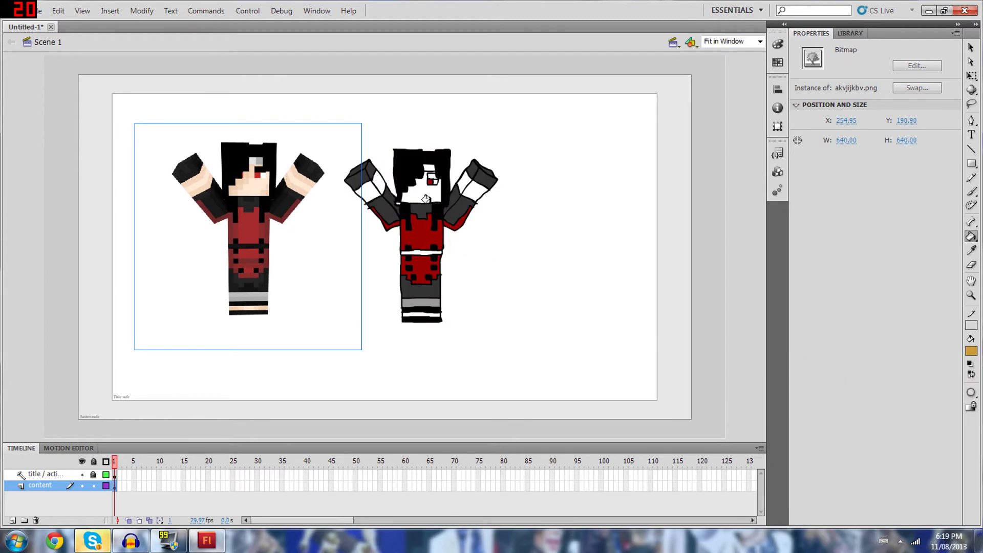
pyautogui.click(418, 194)
pyautogui.click(971, 352)
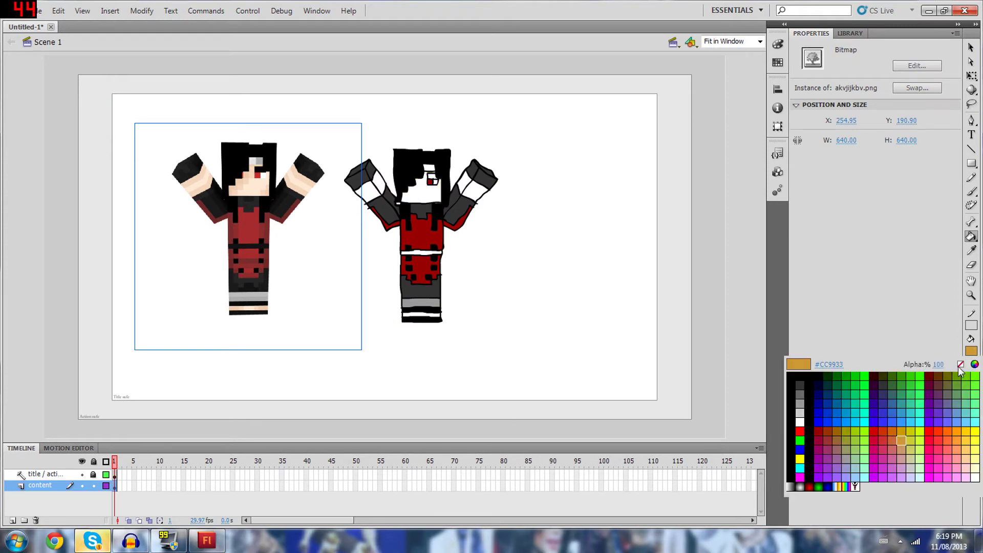
pyautogui.click(961, 434)
pyautogui.click(421, 189)
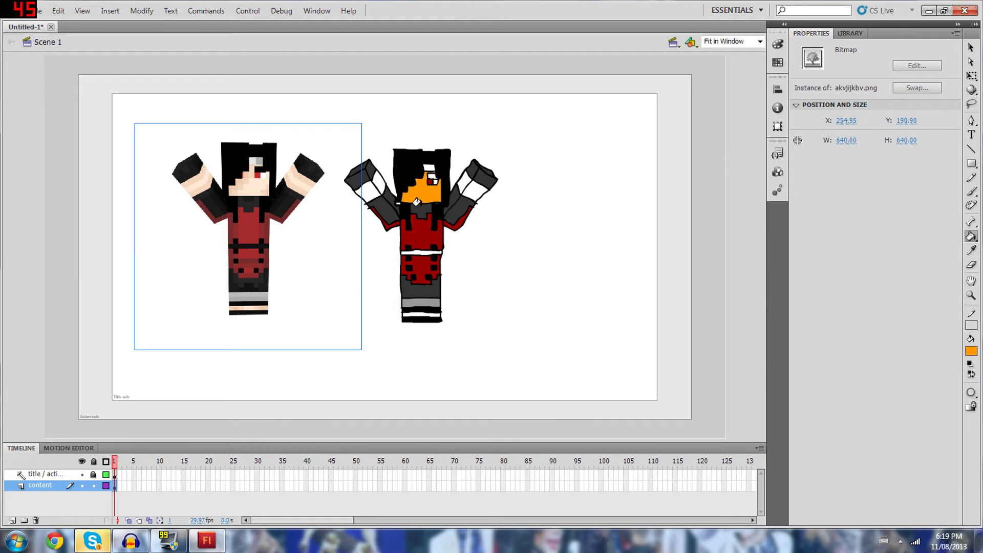
pyautogui.hotkey('ctrl', 'z')
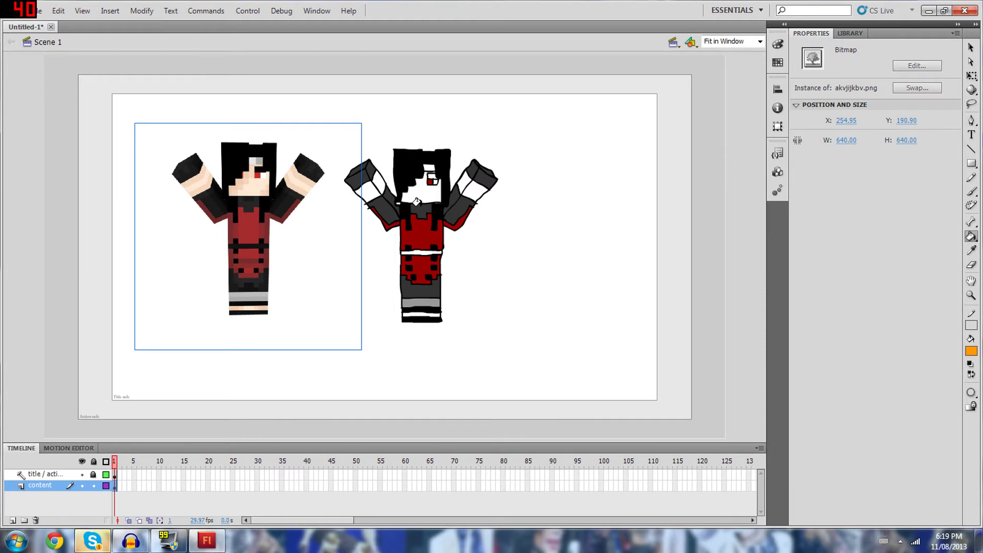
pyautogui.click(971, 350)
pyautogui.click(958, 433)
pyautogui.click(428, 188)
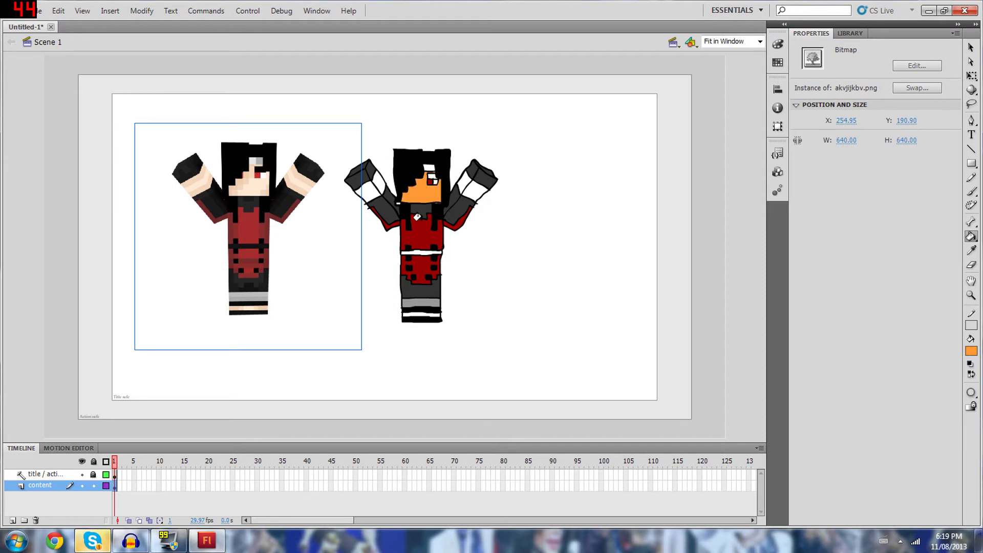
pyautogui.hotkey('ctrl', 'z')
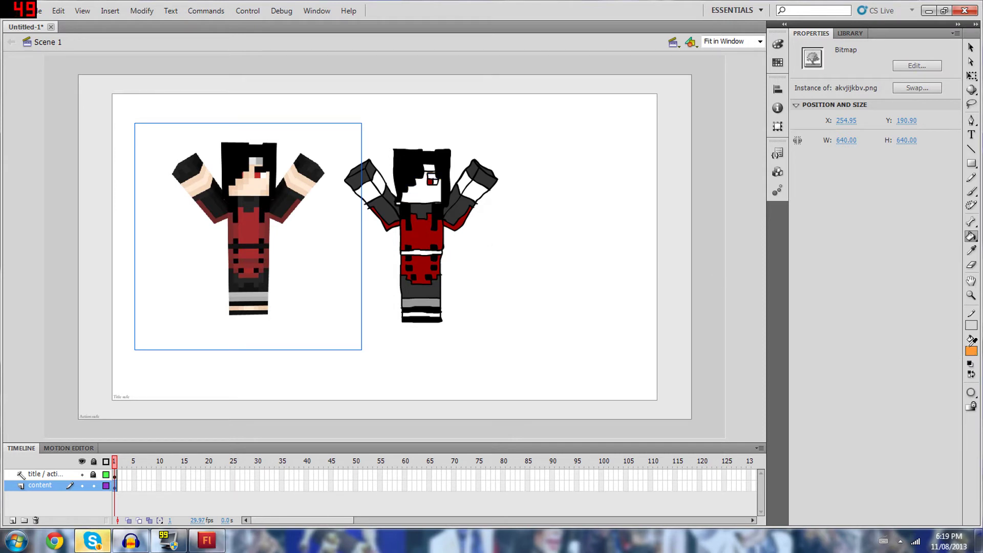
pyautogui.click(971, 350)
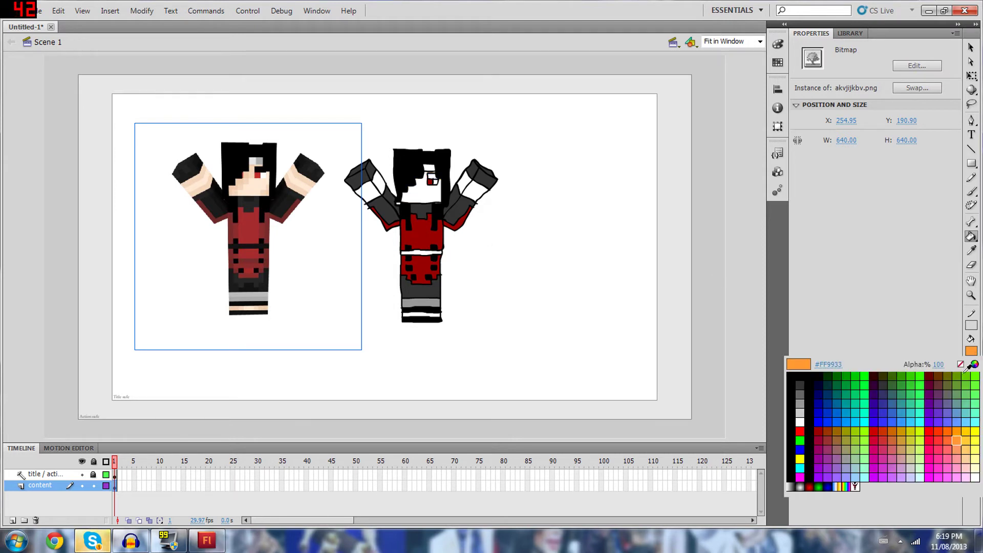
pyautogui.click(959, 454)
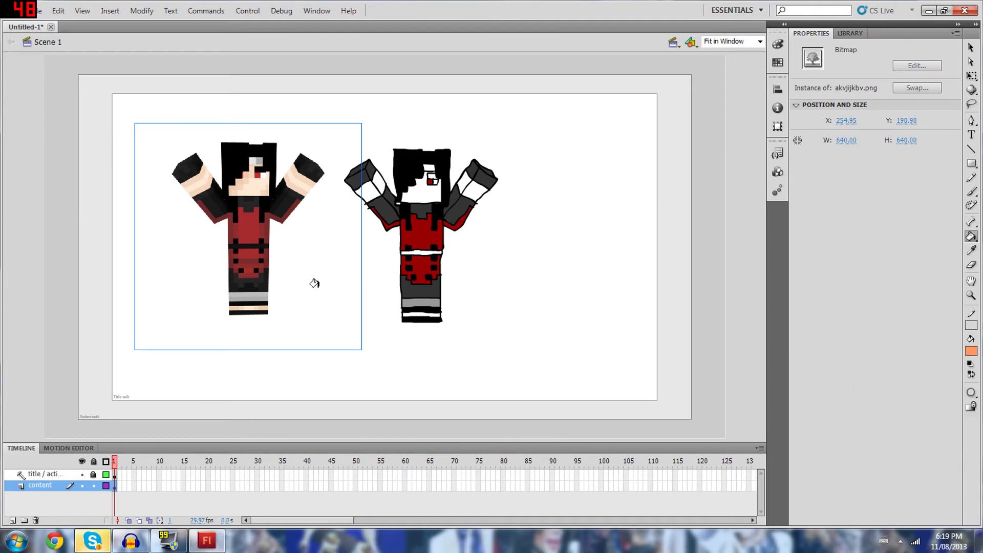
pyautogui.click(420, 188)
pyautogui.hotkey('ctrl', 'z')
pyautogui.click(971, 351)
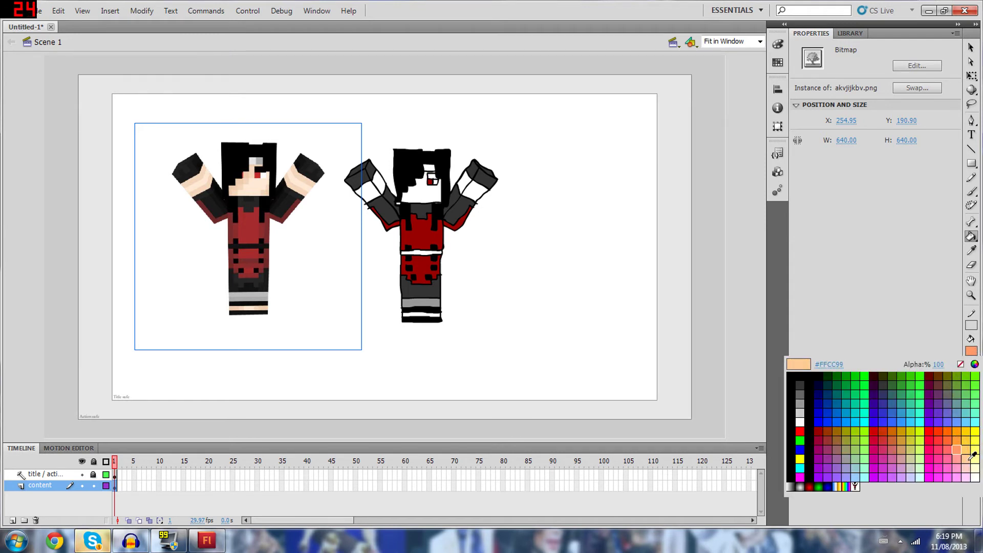
# Fill the face, both raised hands and the stripe near the feet with peach #FFCC99.
pyautogui.click(957, 450)
pyautogui.click(424, 187)
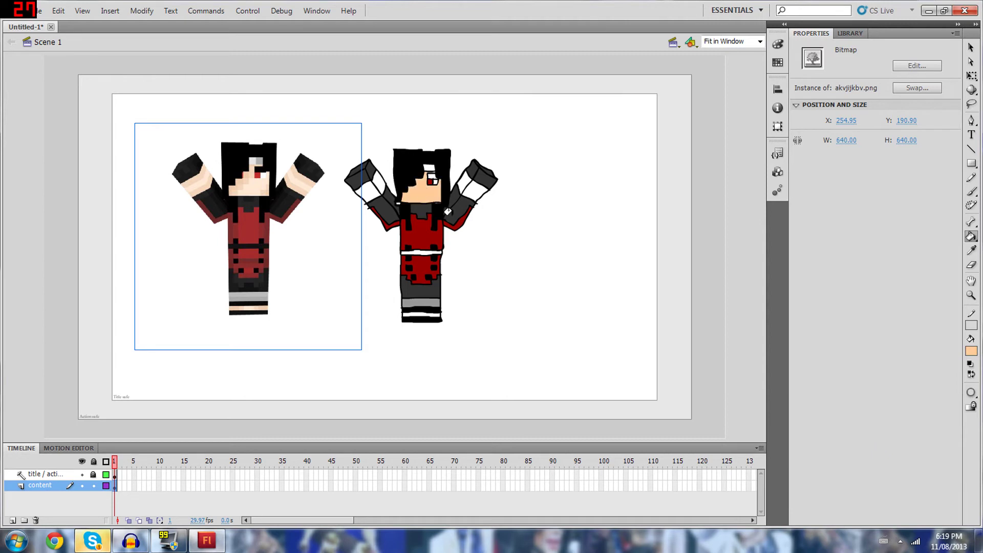
pyautogui.click(469, 187)
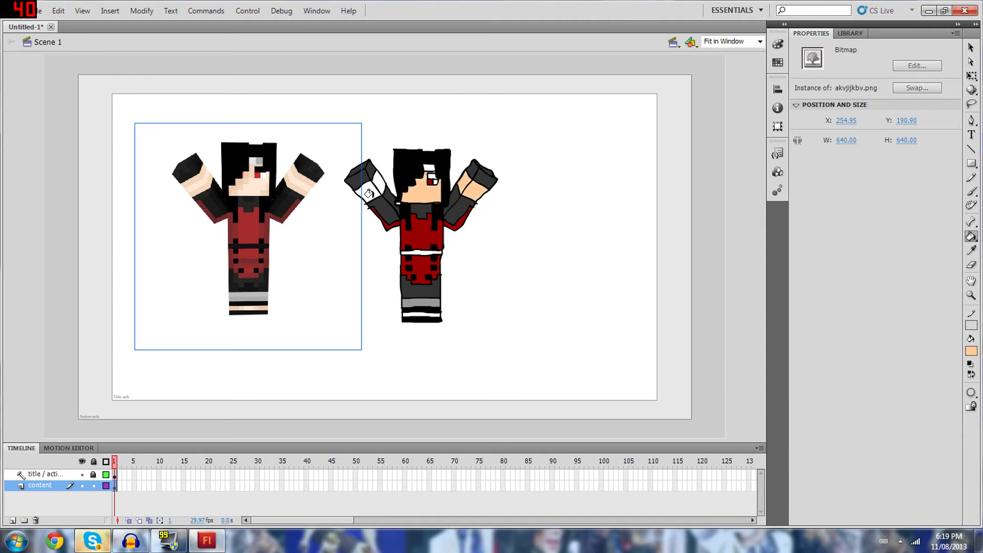
pyautogui.click(368, 190)
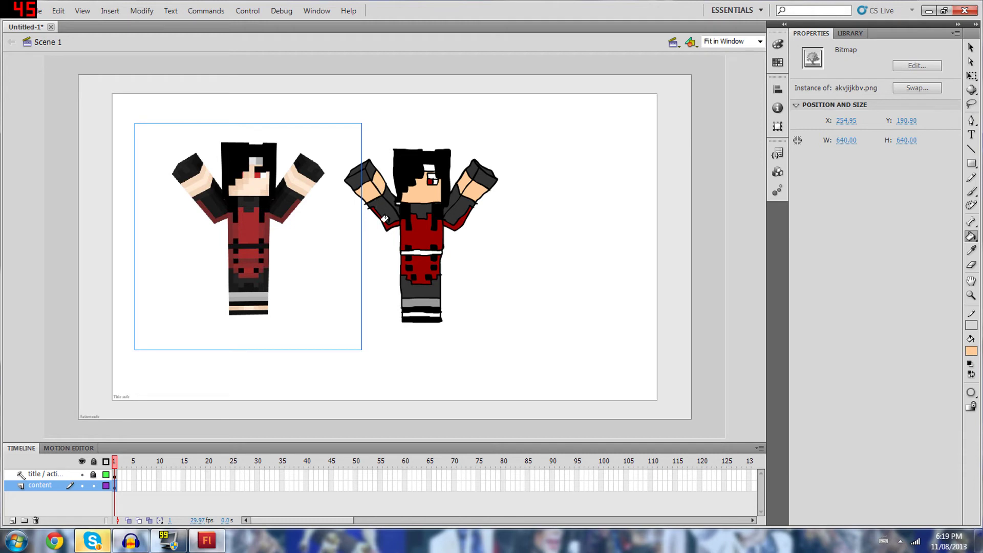
pyautogui.click(420, 313)
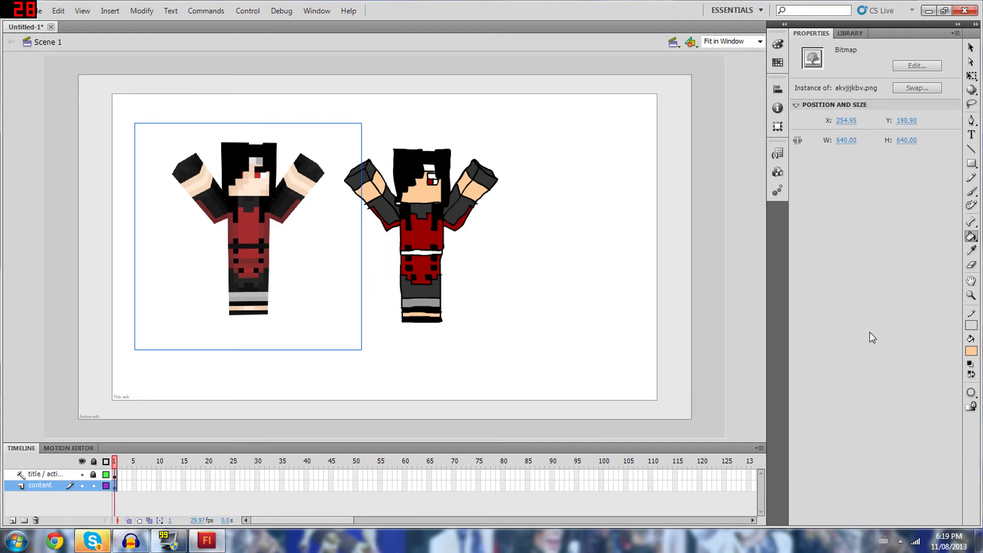
# Fill the white belt stripe with dark grey.
pyautogui.click(969, 352)
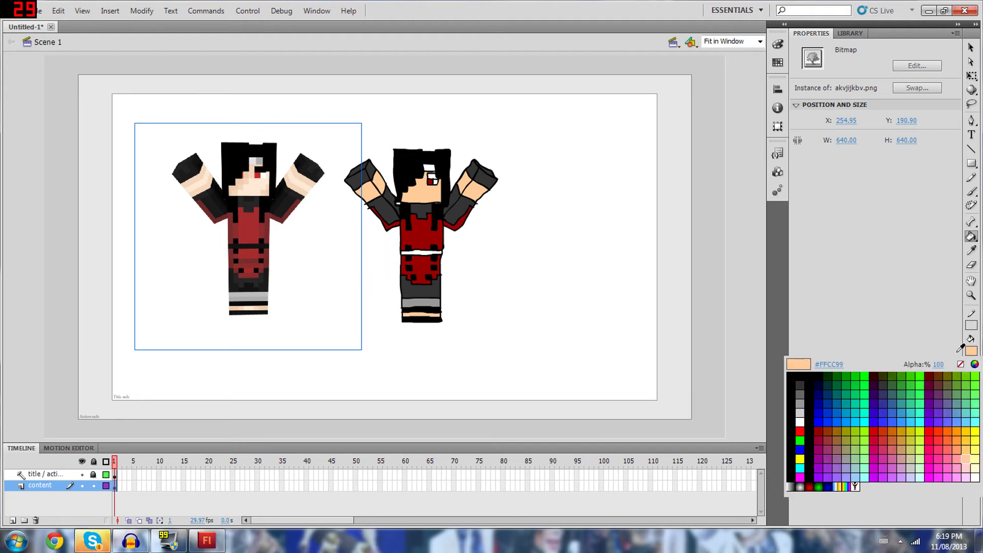
pyautogui.click(799, 387)
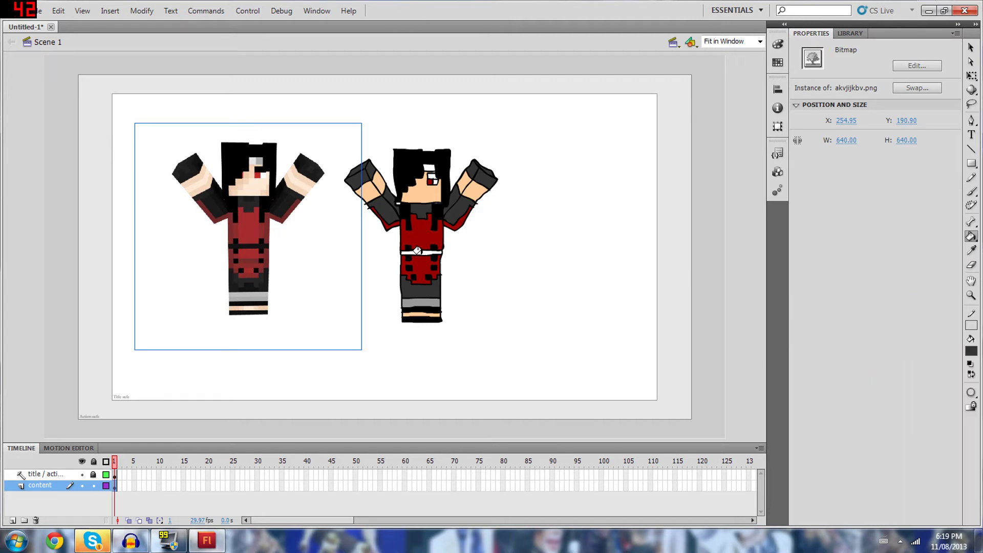
pyautogui.click(415, 249)
pyautogui.click(749, 44)
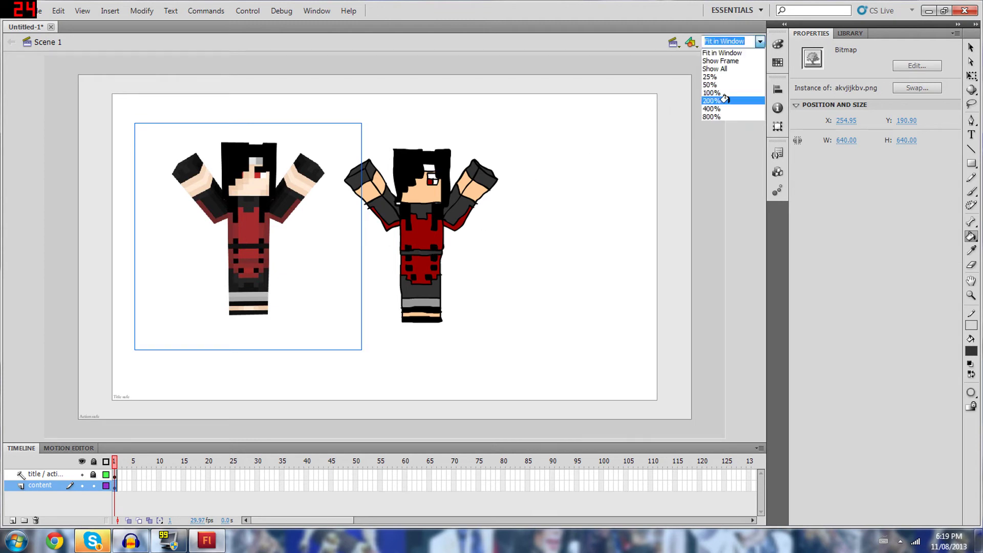
# Set the stage view to 100% and fill the white gap at the shoulder dark grey.
pyautogui.click(723, 98)
pyautogui.scroll(3, 691, 115)
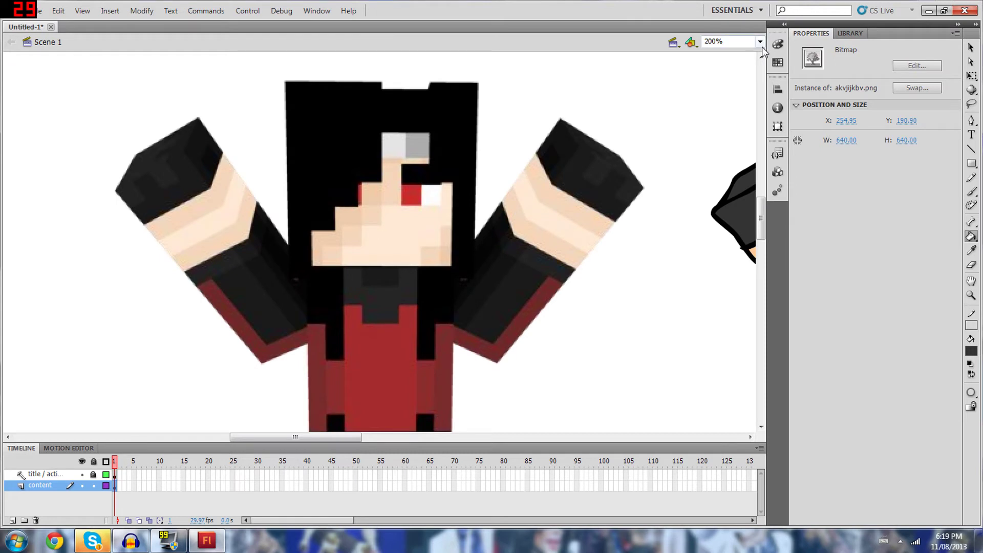
pyautogui.click(762, 47)
pyautogui.click(719, 90)
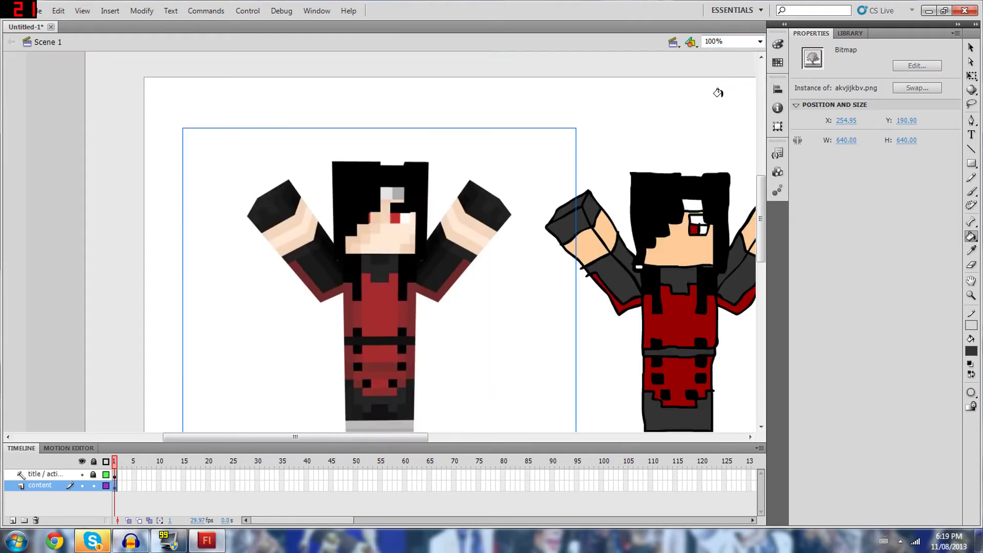
pyautogui.scroll(-3, 446, 409)
pyautogui.moveTo(363, 439); pyautogui.dragTo(399, 438)
pyautogui.click(536, 207)
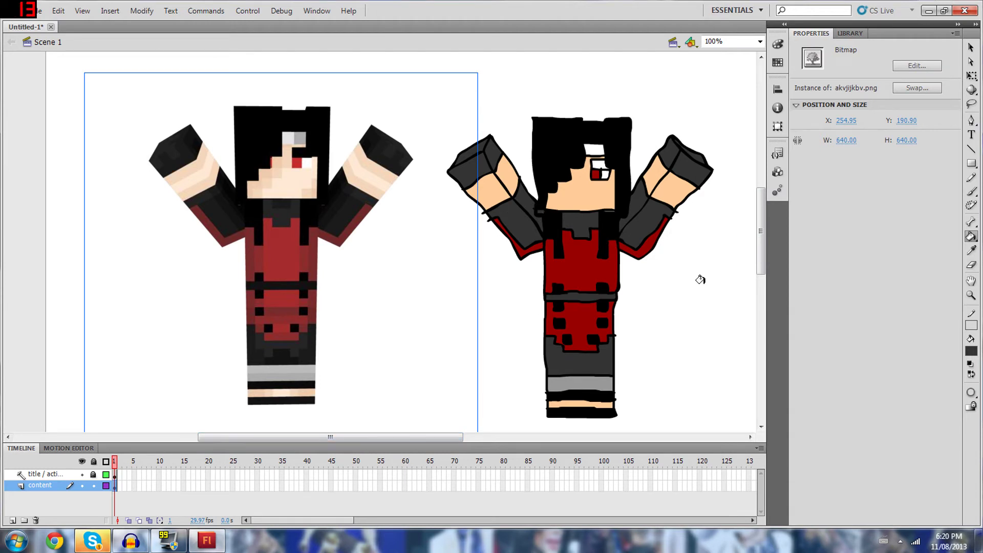
# Change the fill colour to black and fill the white patch beside the eye.
pyautogui.click(973, 351)
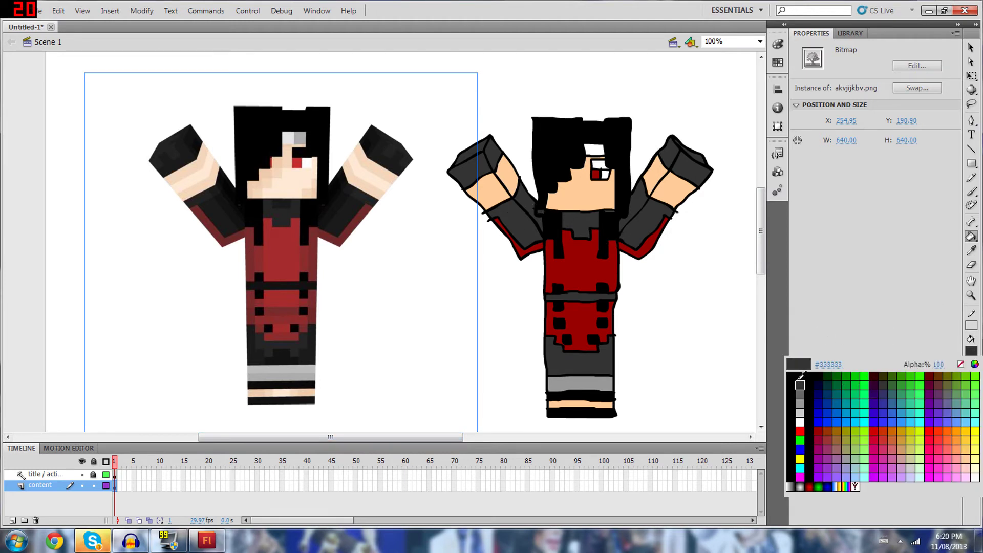
pyautogui.click(809, 393)
pyautogui.click(596, 162)
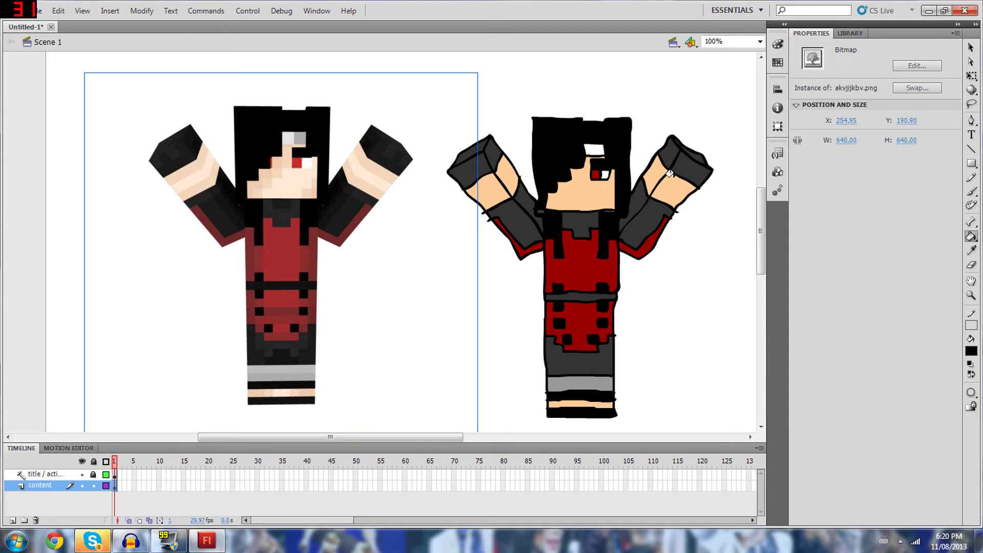
pyautogui.click(972, 192)
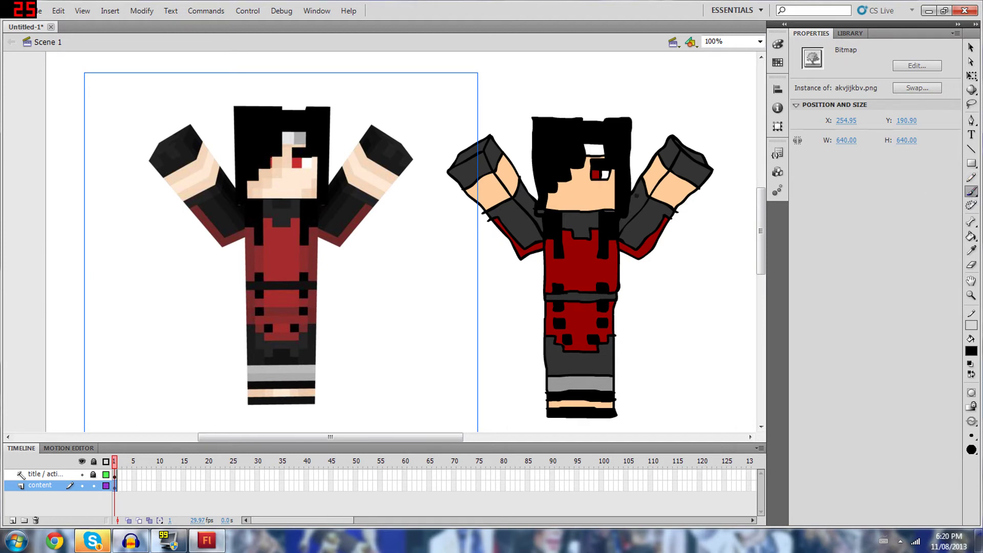
# Brush a tiny dark dab and a small dark stroke on the figure's arm, then deselect the original skin image.
pyautogui.click(972, 450)
pyautogui.moveTo(594, 303); pyautogui.dragTo(596, 308)
pyautogui.moveTo(531, 240); pyautogui.dragTo(523, 246)
pyautogui.press('Escape')
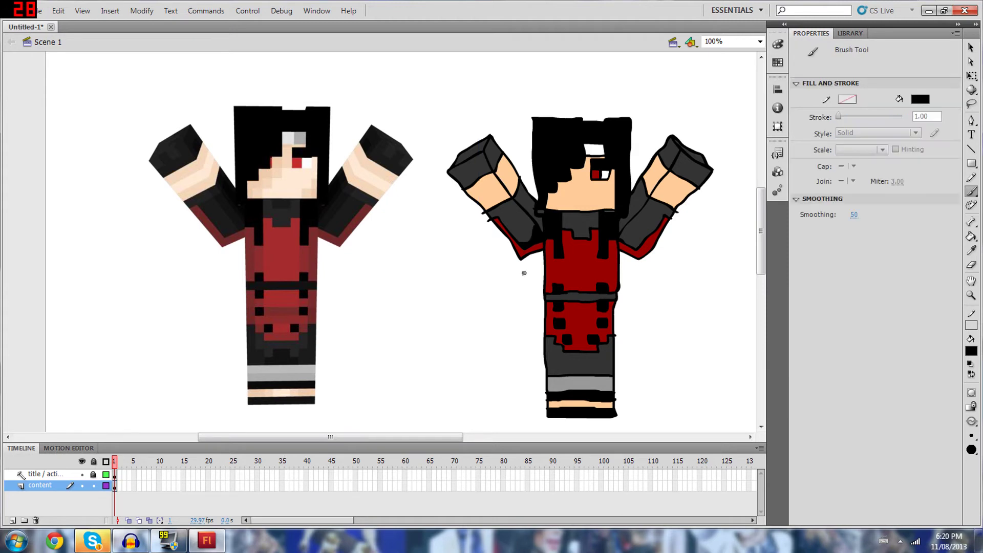